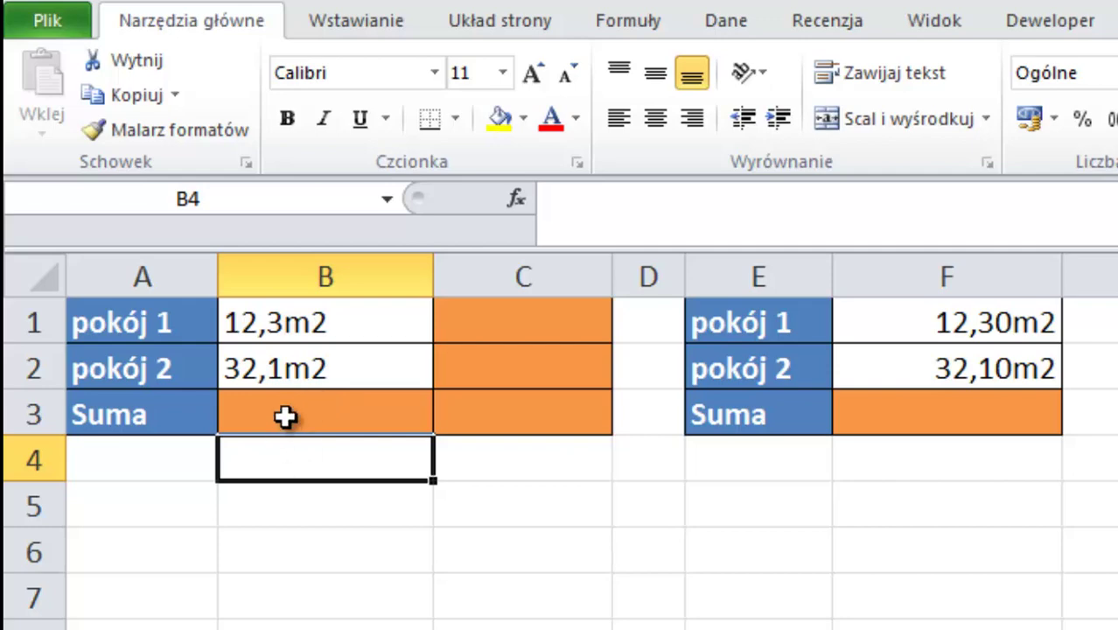
Try a plain SUMA of B1:B2 in B3, then clear its zero result.
click(287, 414)
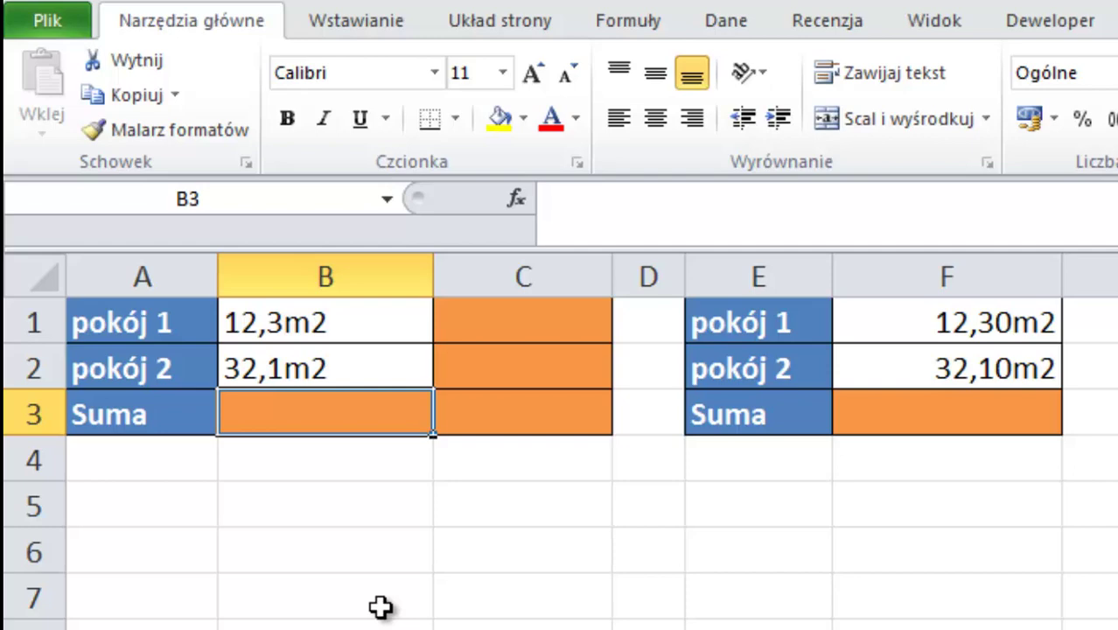
text(=SUMA())
key(Left)
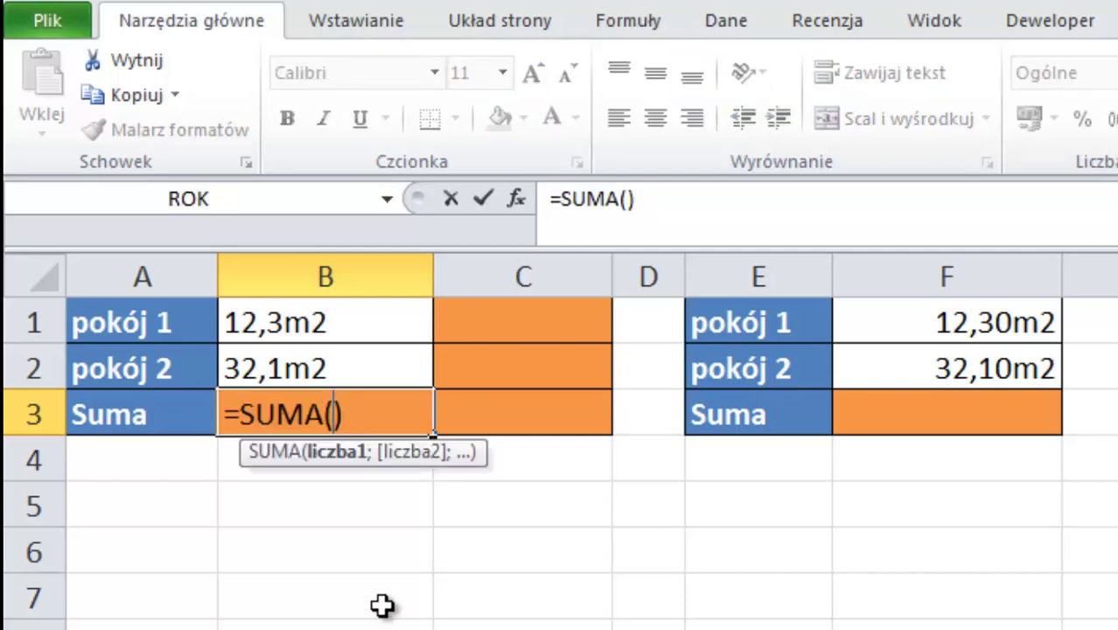
drag(292, 318, 289, 359)
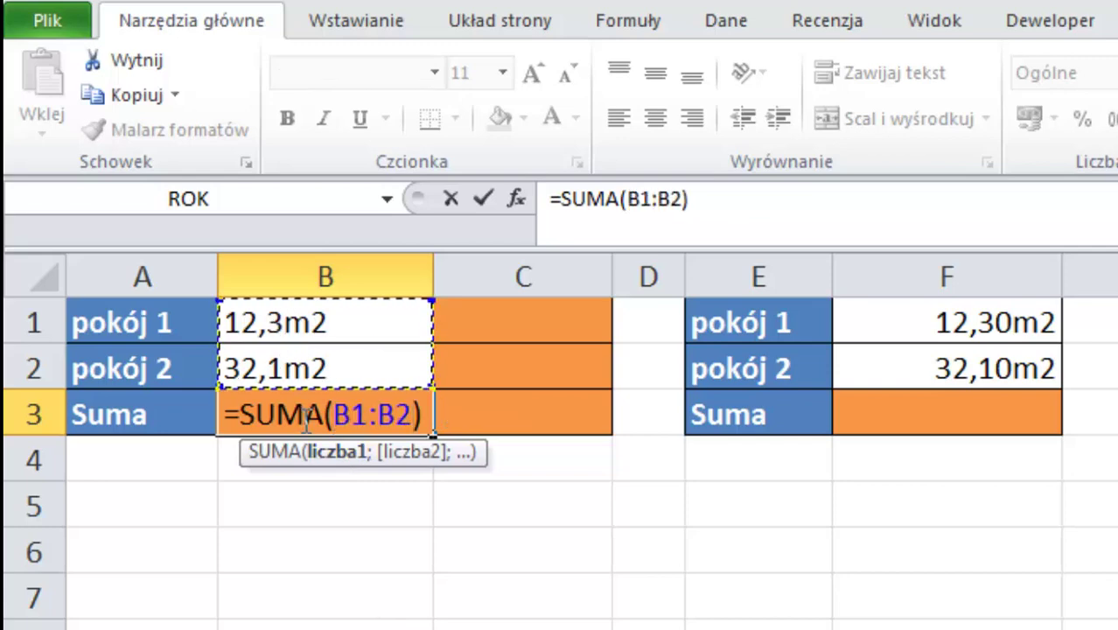
key(ctrl+Return)
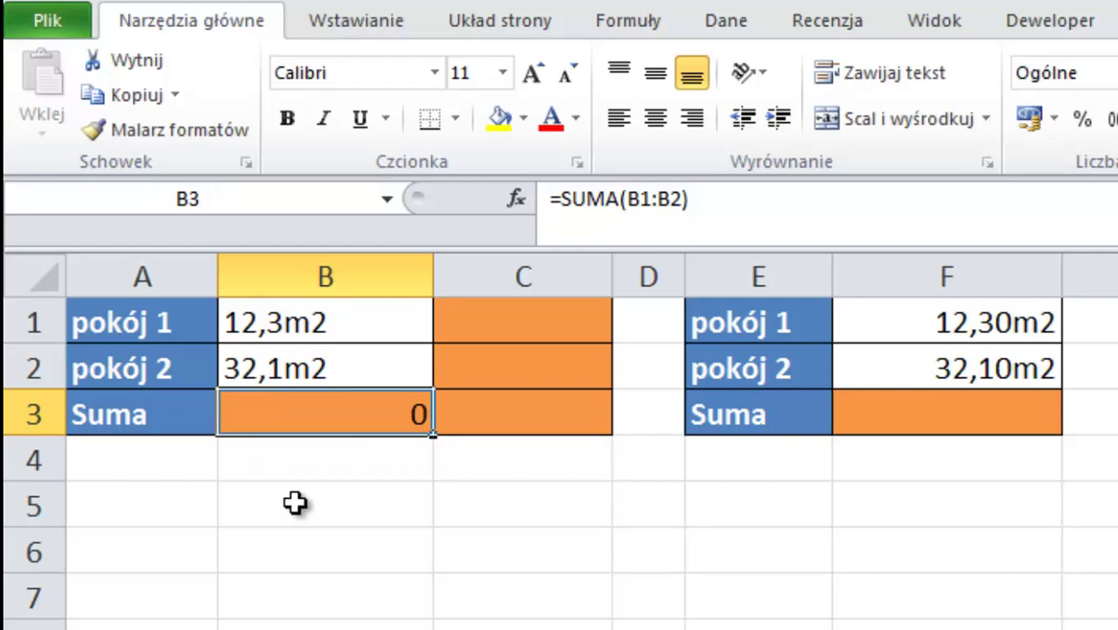
key(Delete)
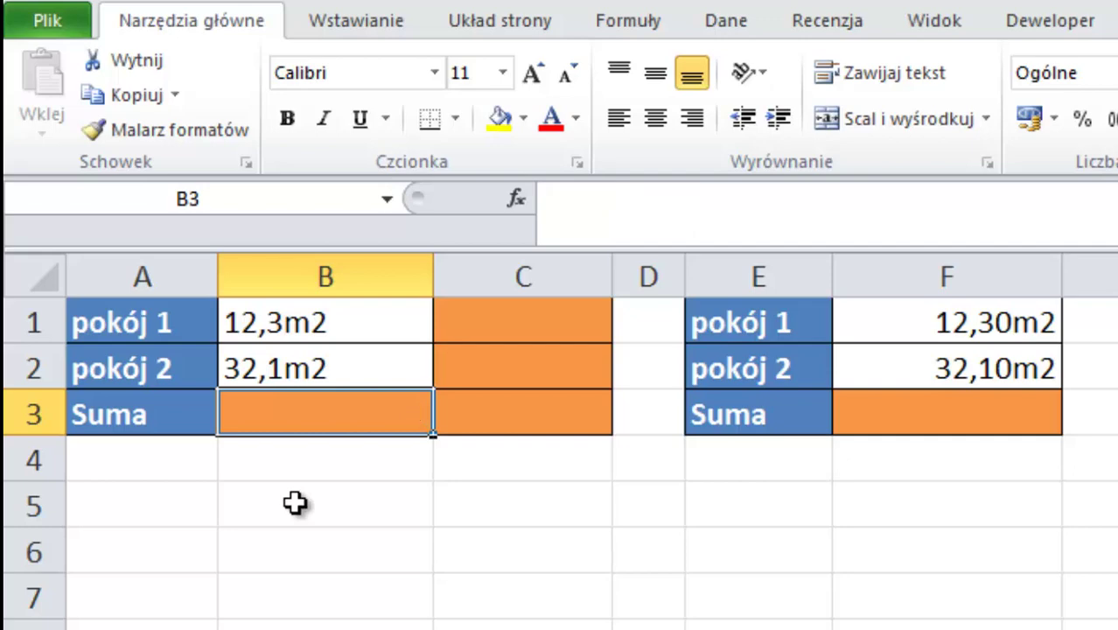
key(Right)
key(Up)
key(Up)
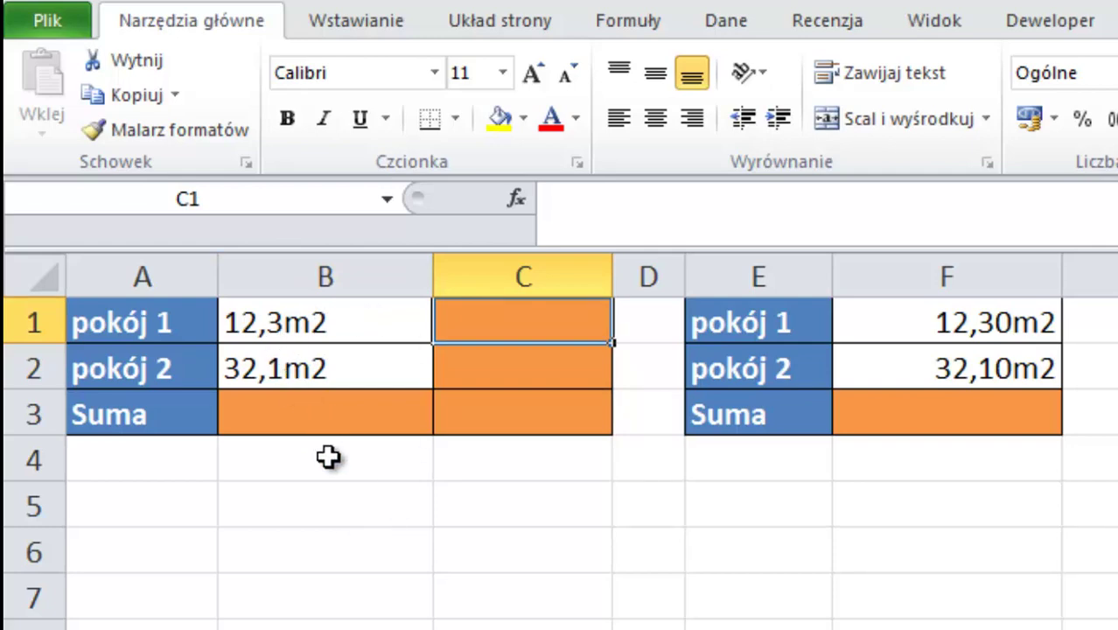
Enter =LEWY(B1;DŁ(B1)-2) in C1 to strip the m2 suffix from B1.
text(=lew)
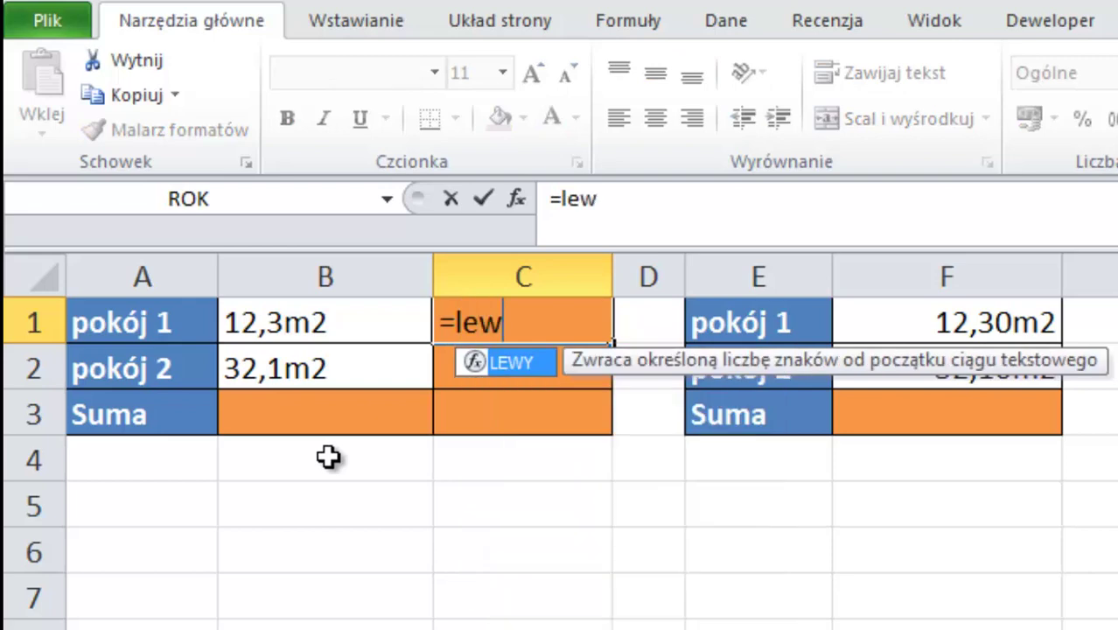
key(Tab)
click(325, 334)
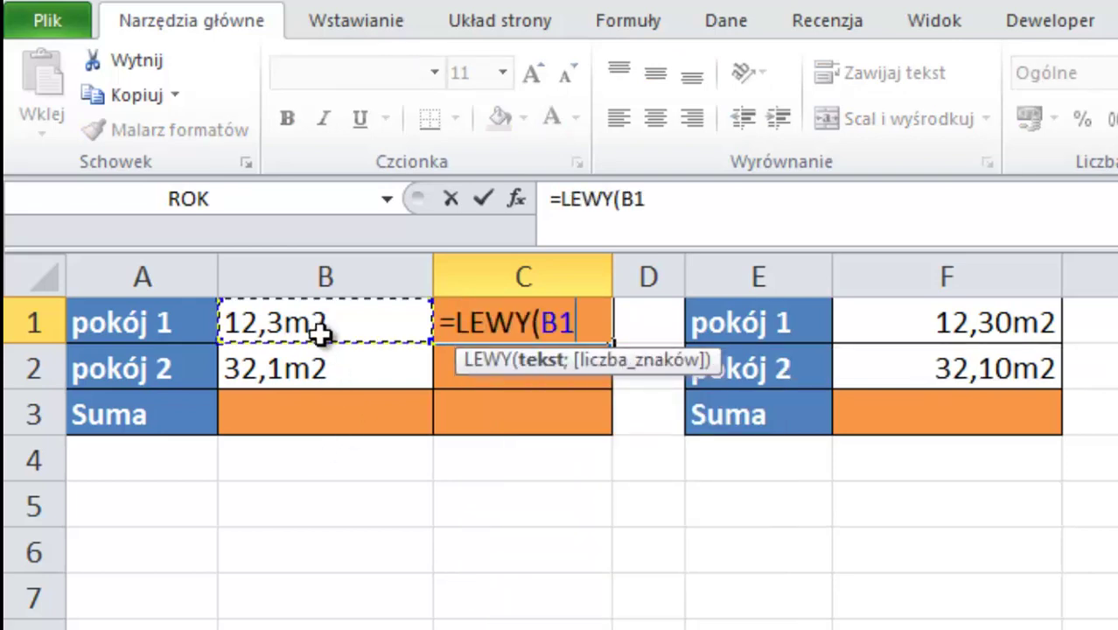
text(;)
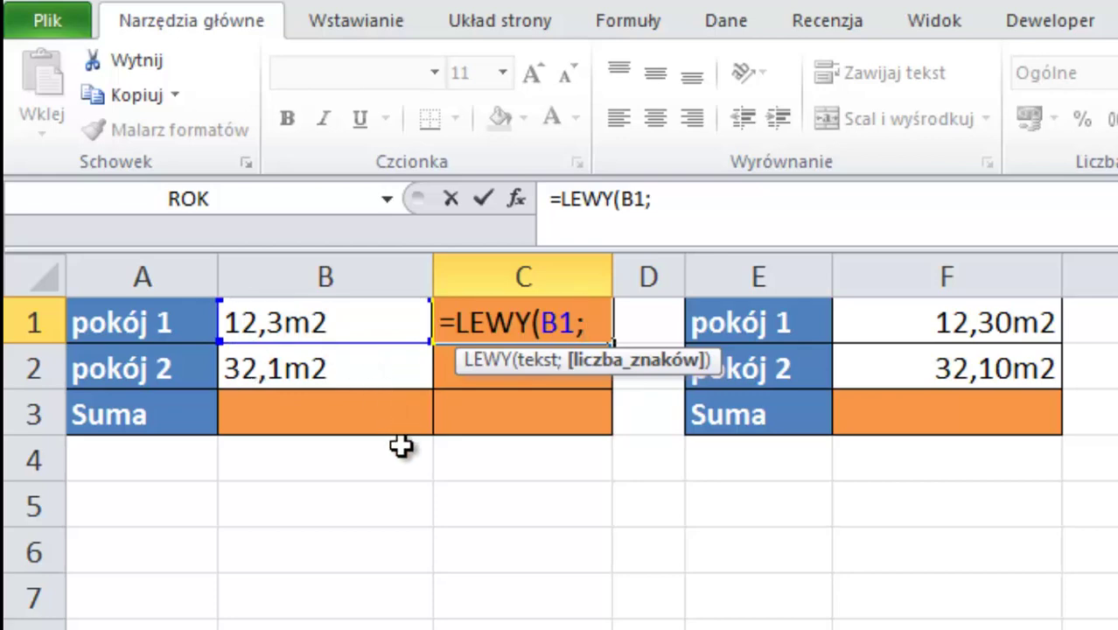
text(dł)
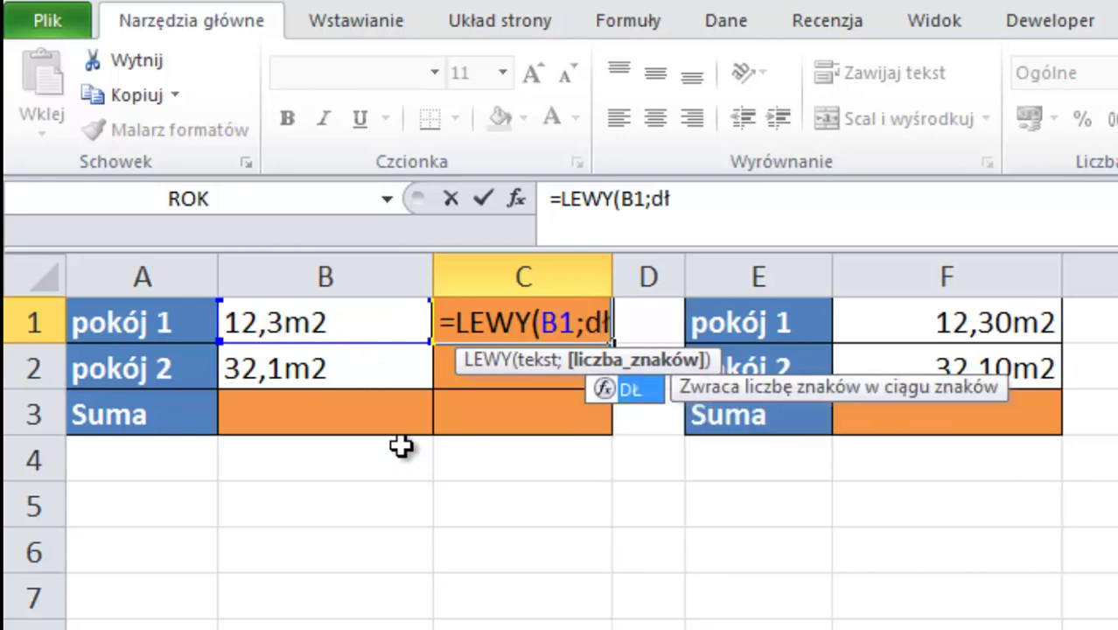
key(Tab)
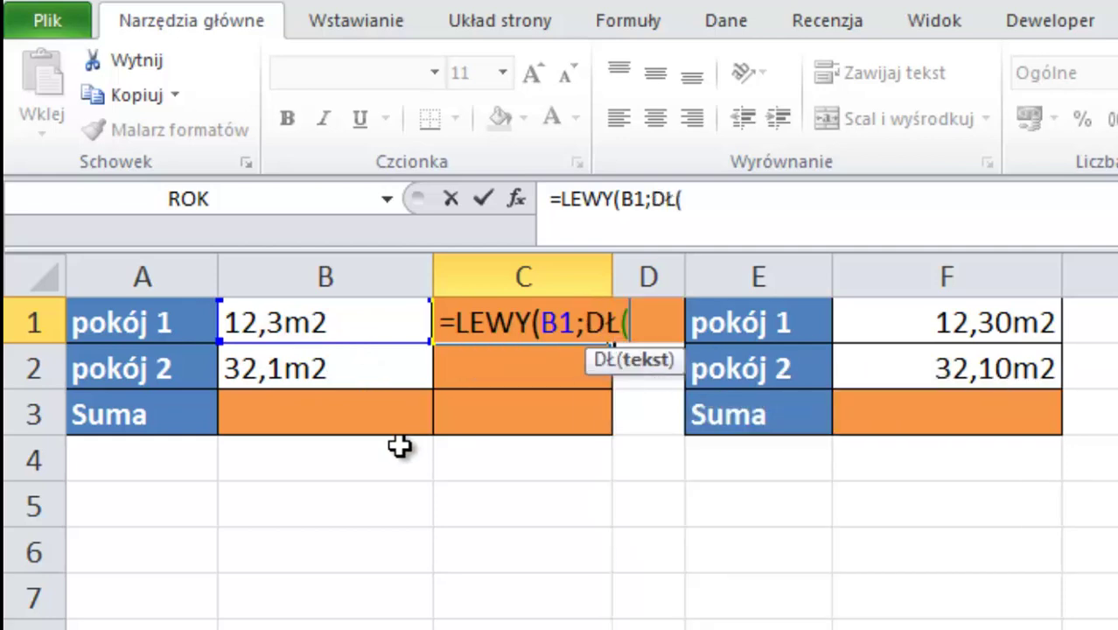
click(361, 329)
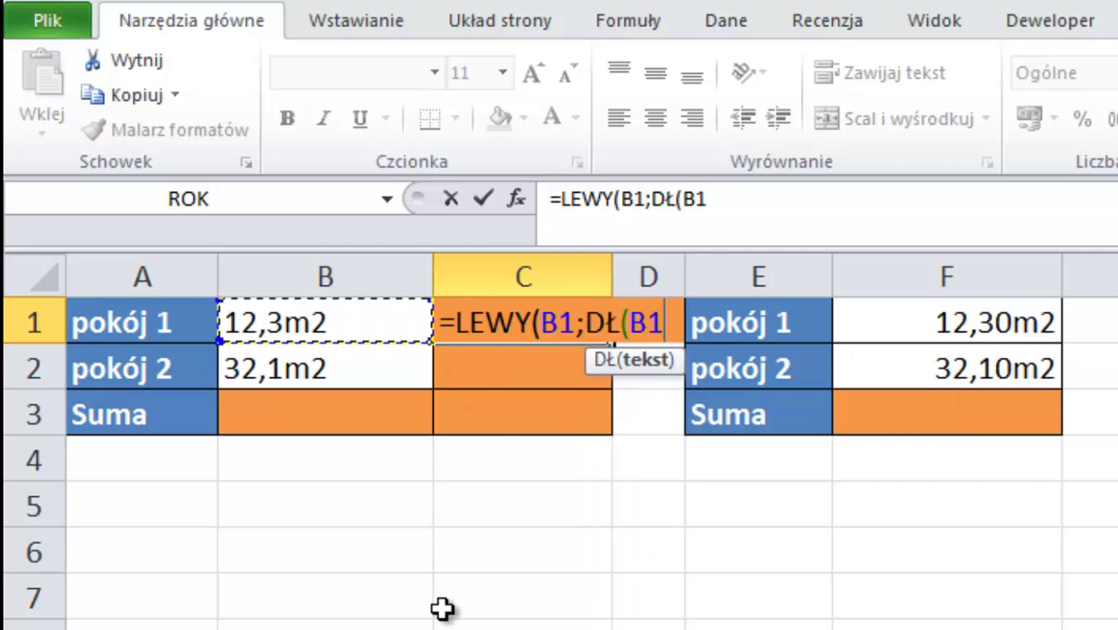
text()-2)
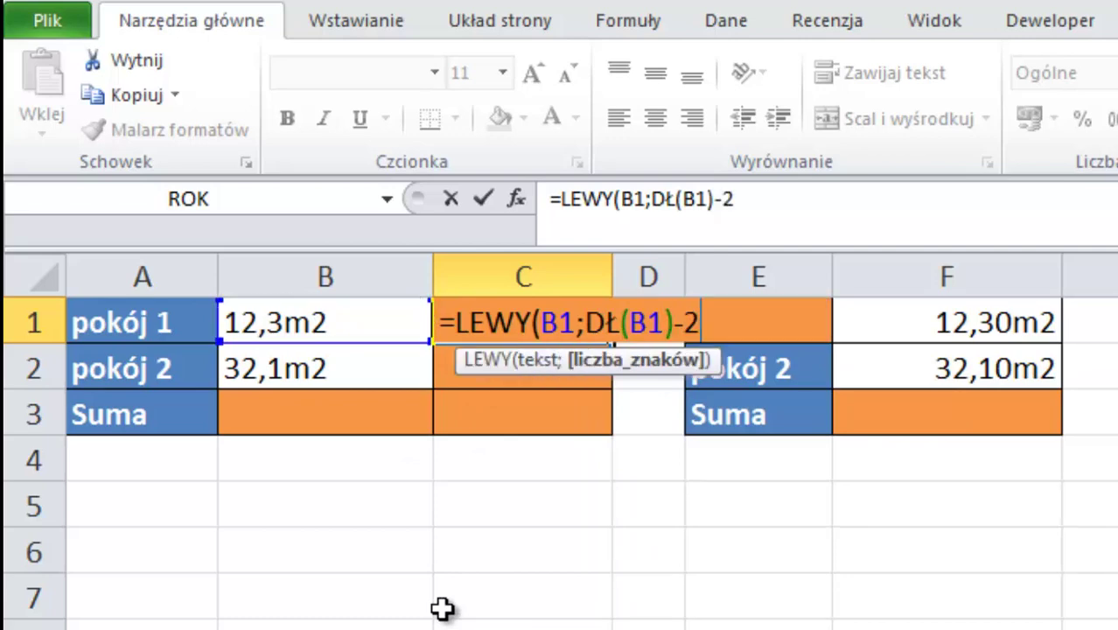
text())
key(ctrl+Return)
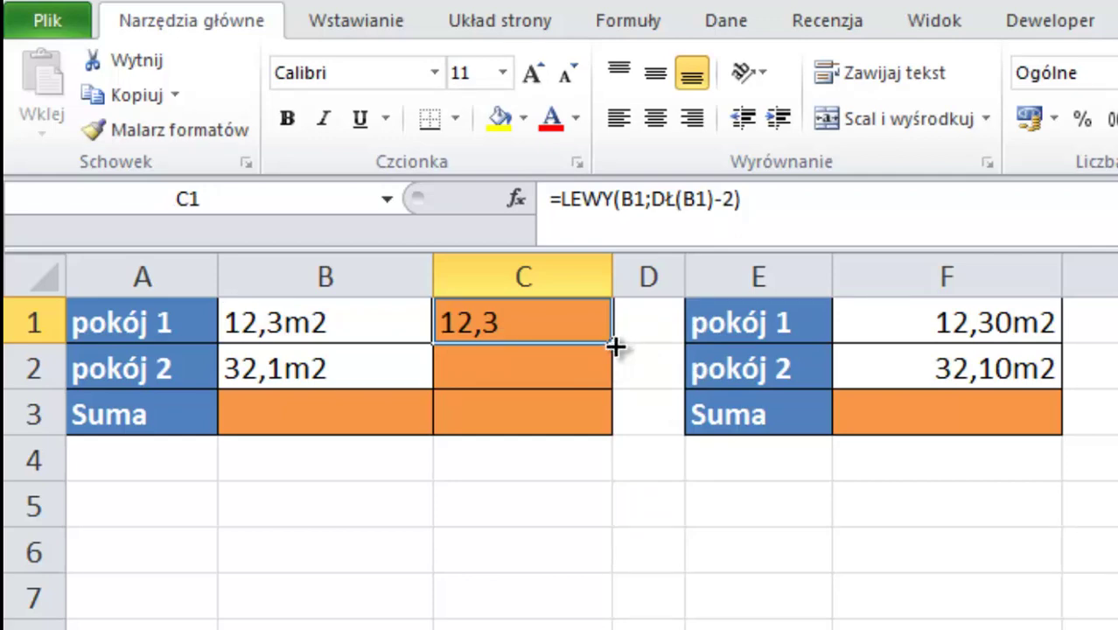
Copy the formula to C2 and append +0, so C1:C2 give numbers 12,3 and 32,1.
drag(612, 342, 612, 376)
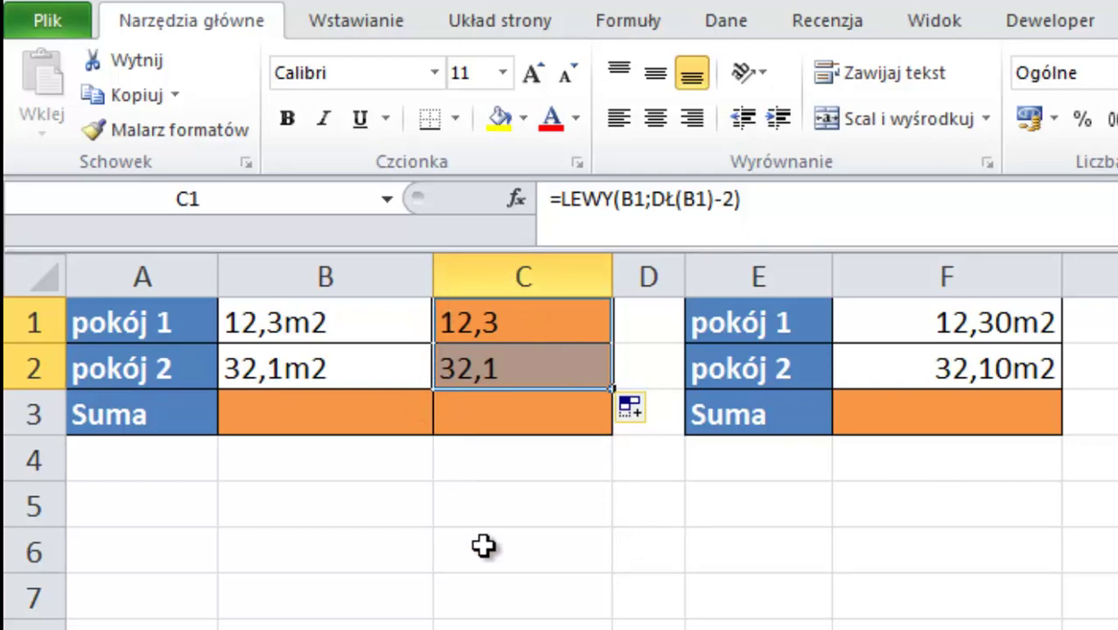
key(F2)
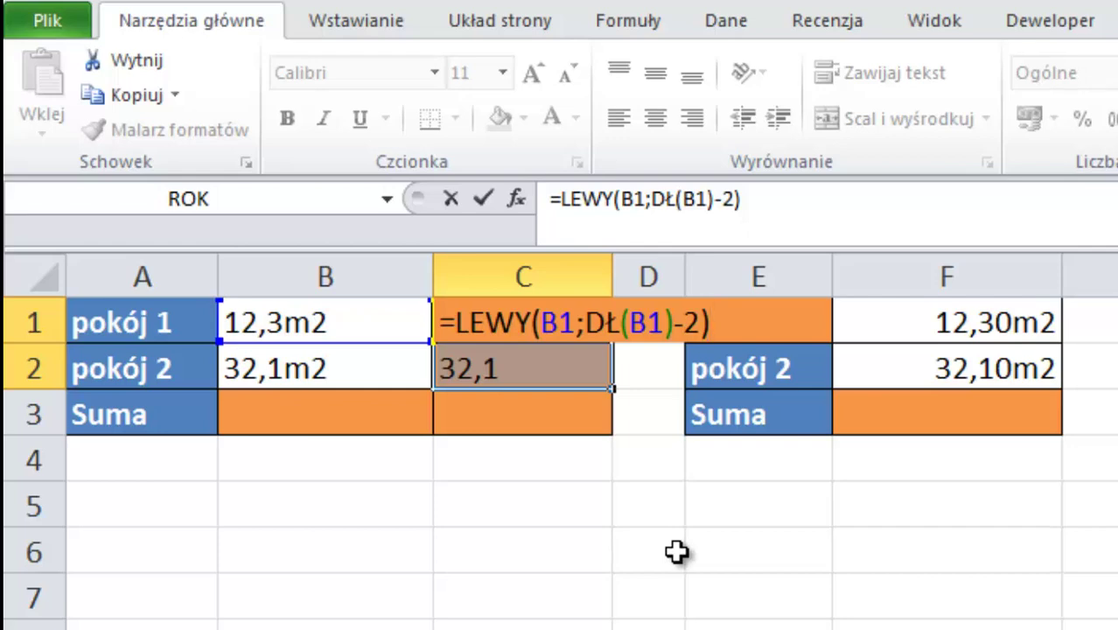
text(+0)
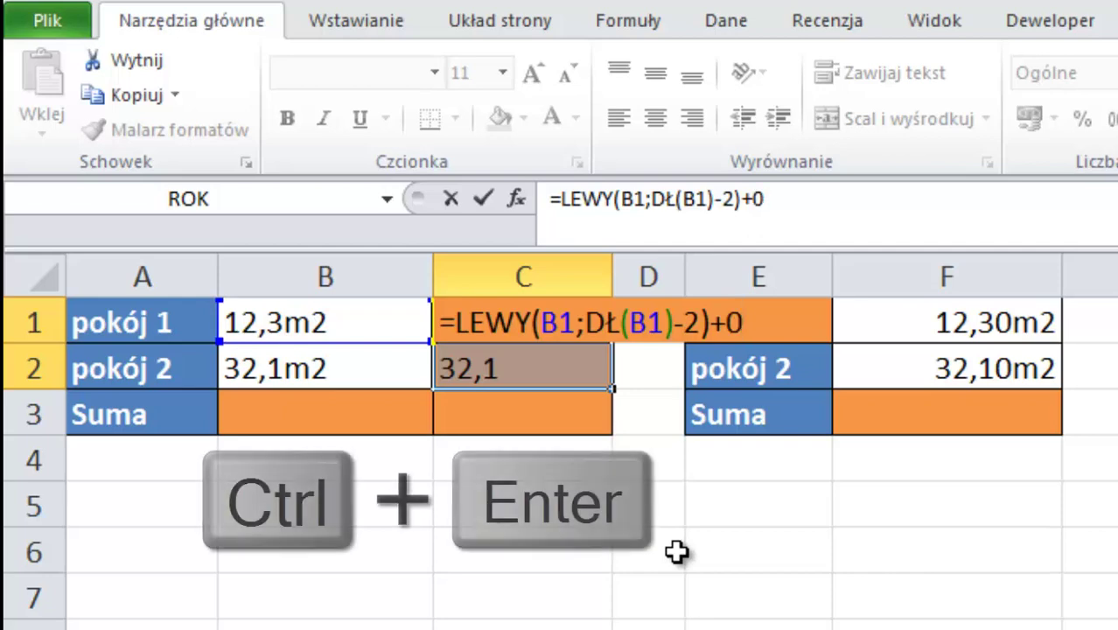
key(ctrl+Return)
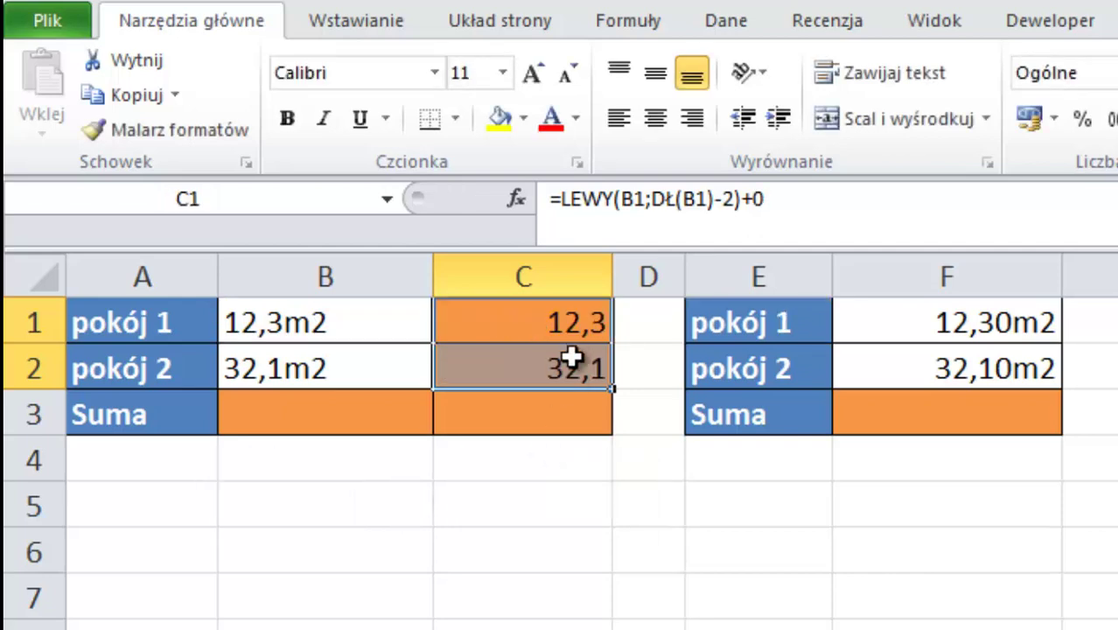
AutoSum C1:C2 into C3 to get 44,4, then select B3.
click(549, 430)
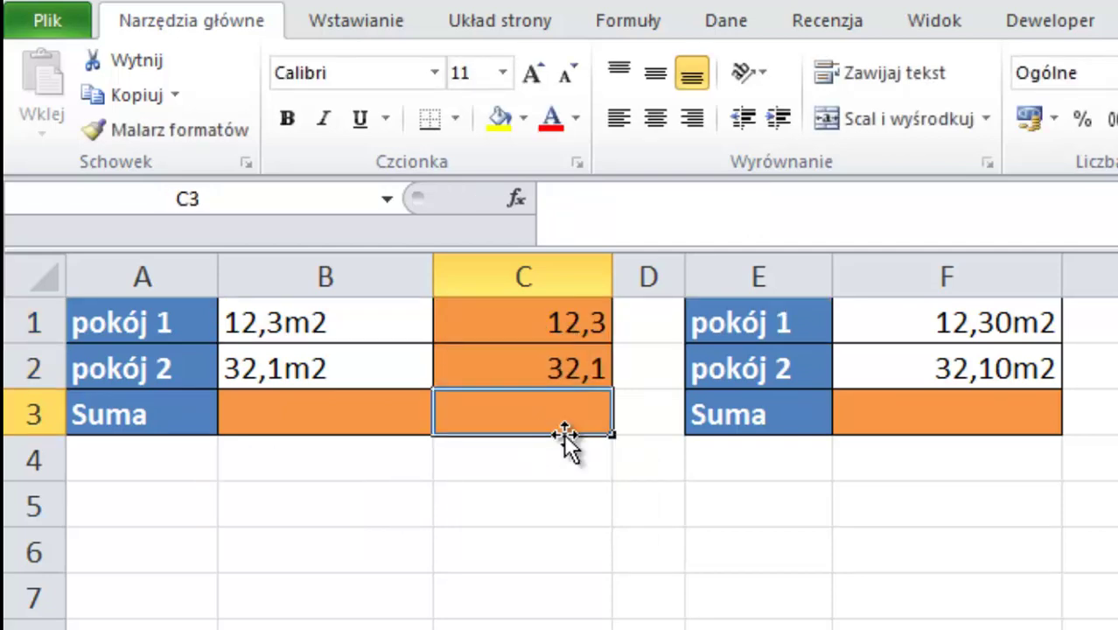
key(alt+equal)
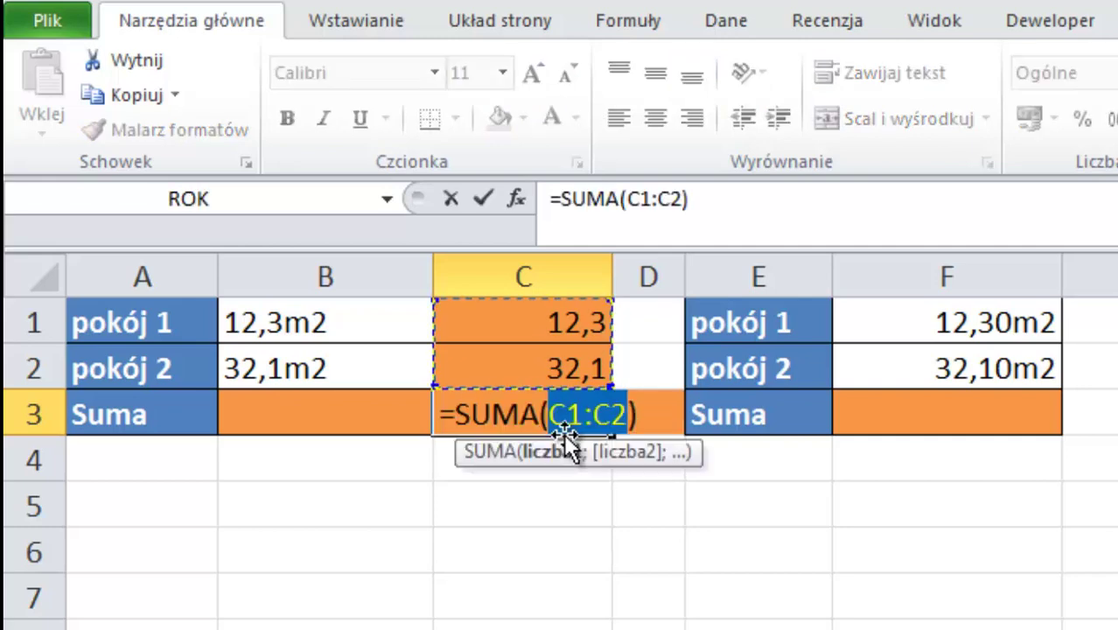
key(Tab)
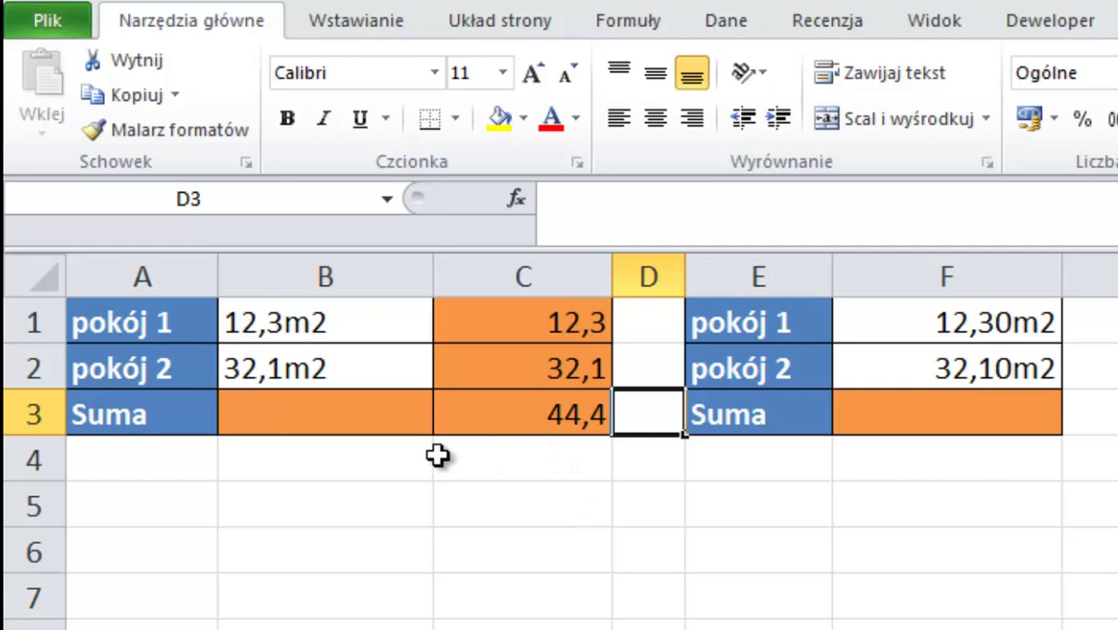
click(450, 428)
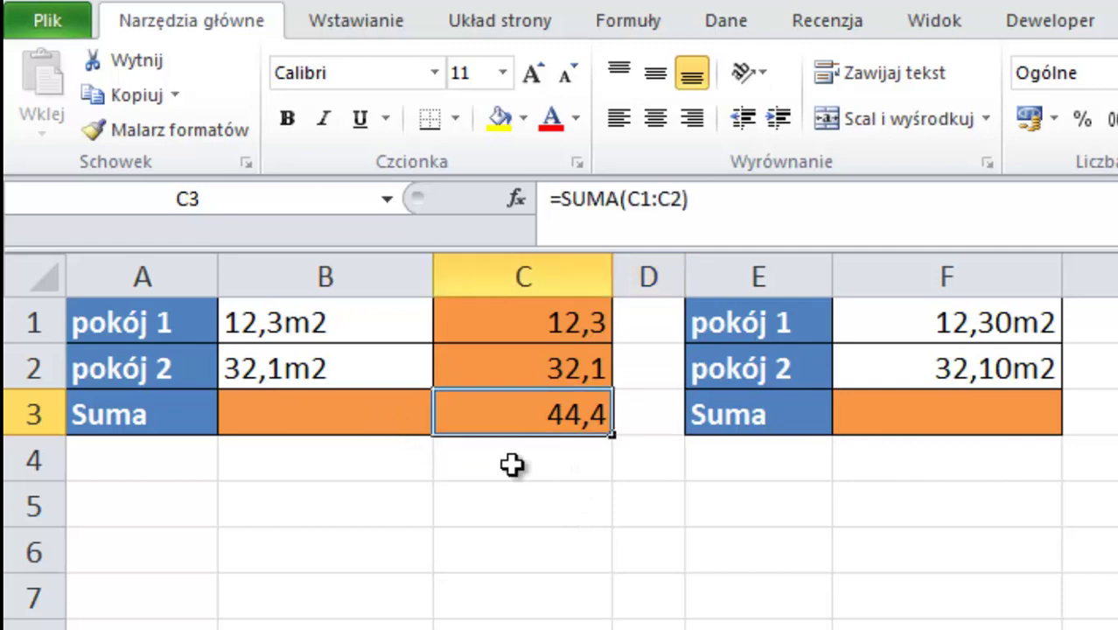
click(363, 420)
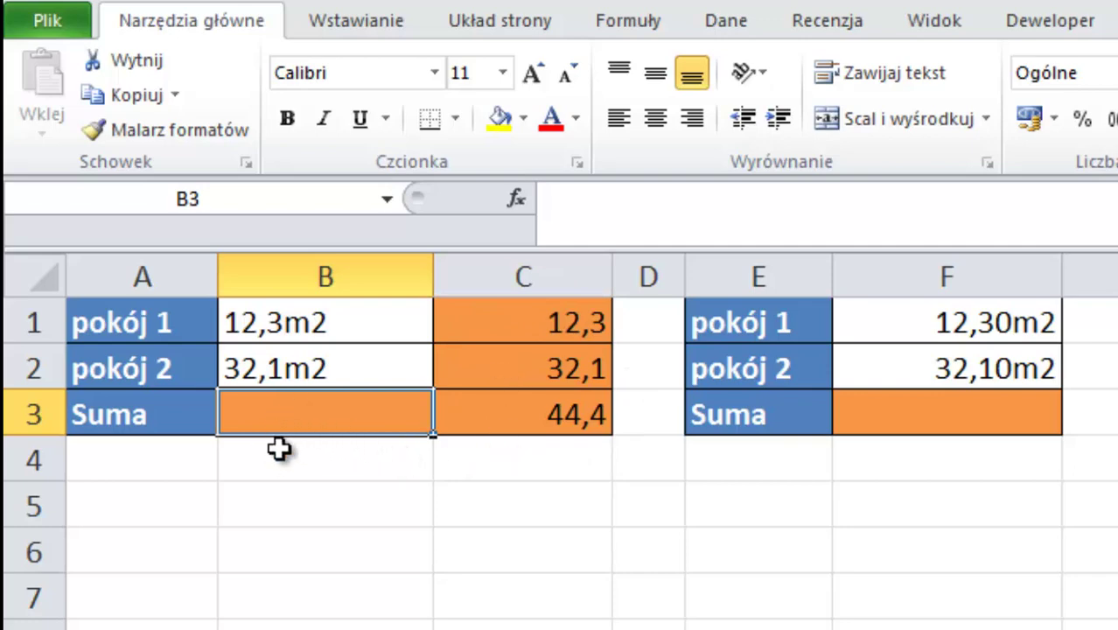
In B3, type =LEWY(B1:B2;DŁ(B1:B2)-2) to trim m2 from both areas.
text(=)
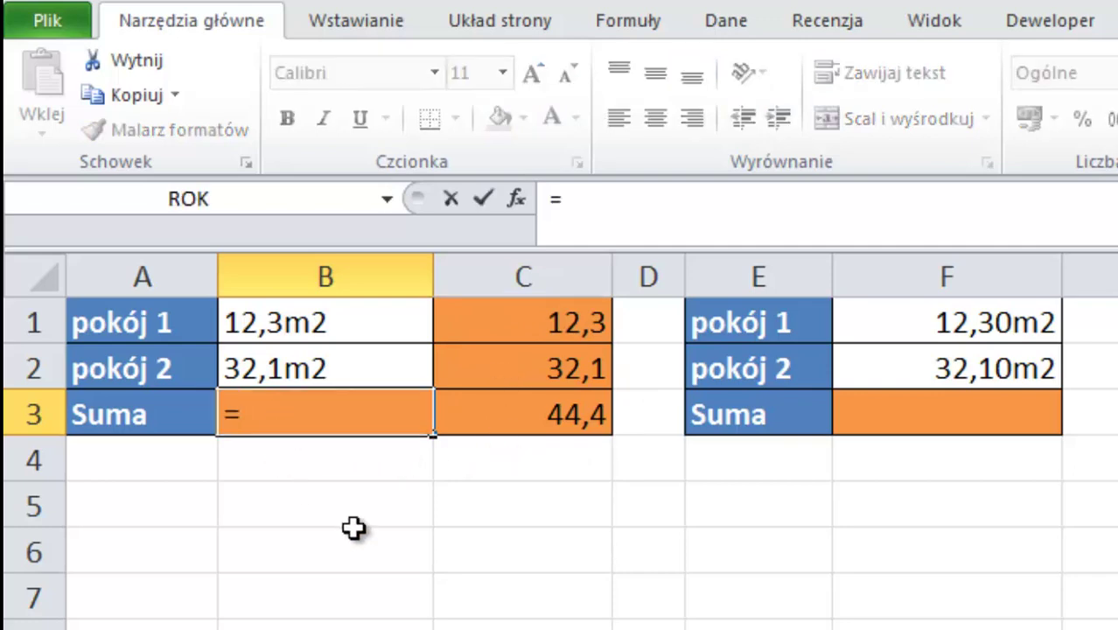
text(lew)
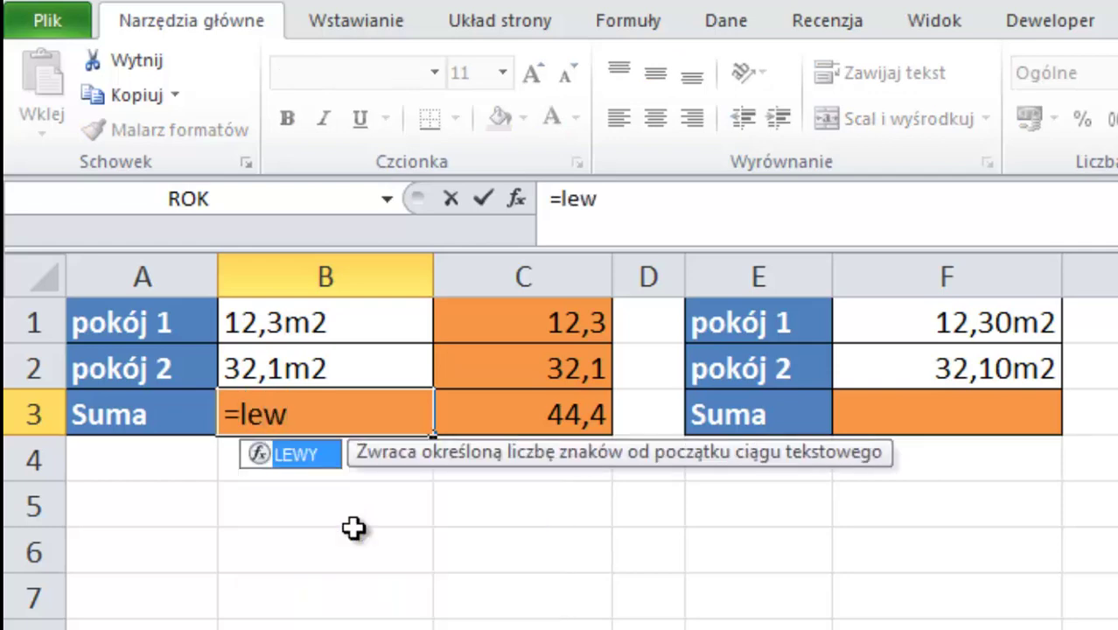
key(Tab)
drag(299, 322, 298, 358)
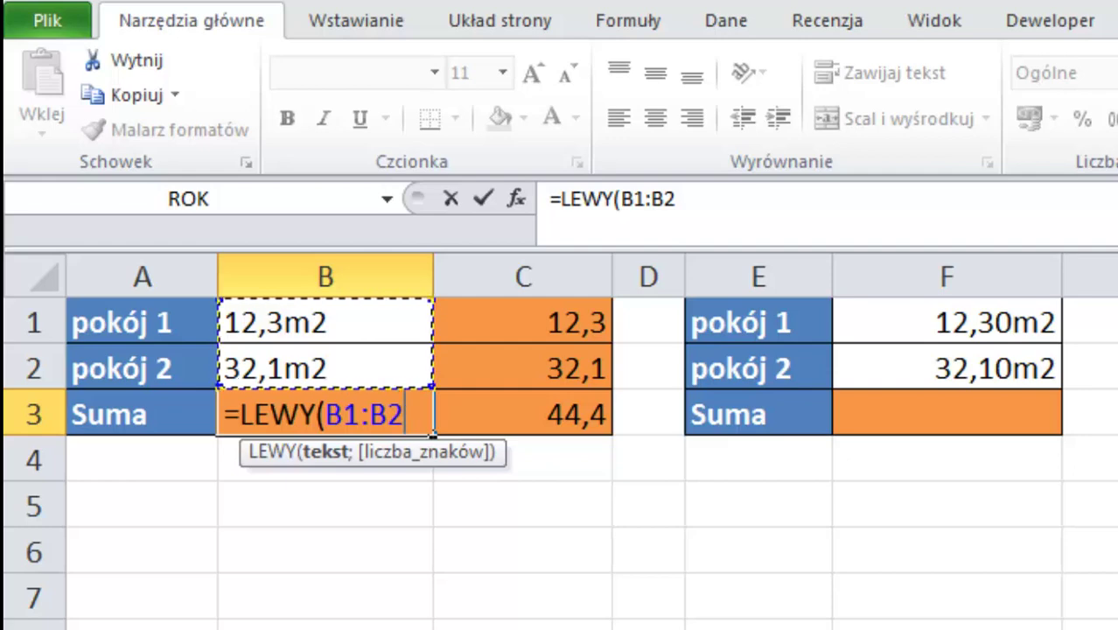
text(;)
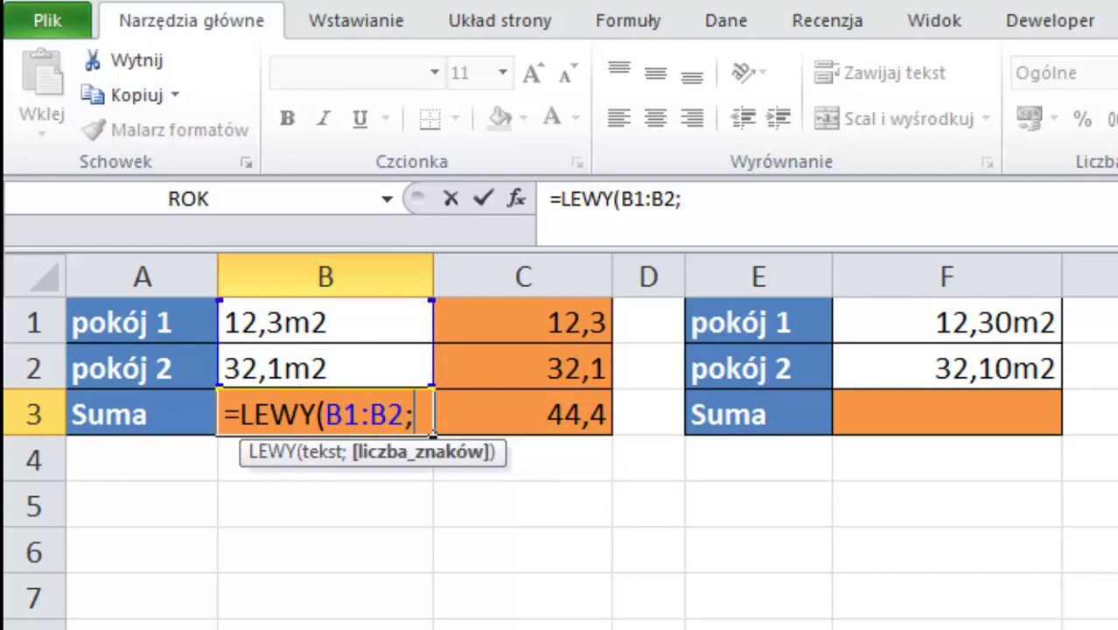
text(dł)
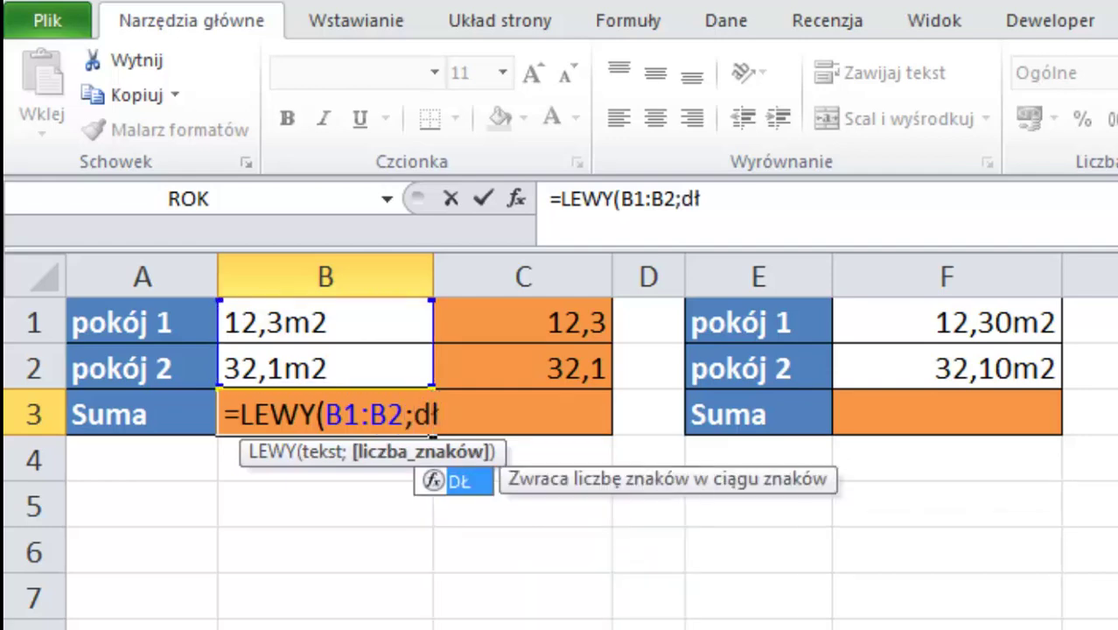
key(Tab)
drag(314, 323, 314, 364)
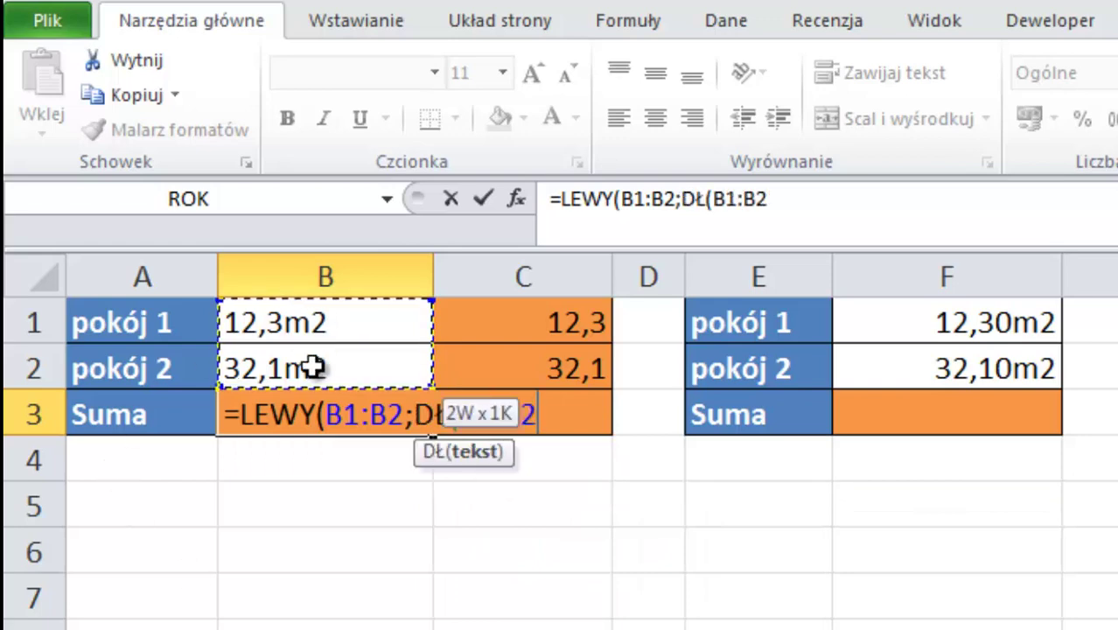
text()-)
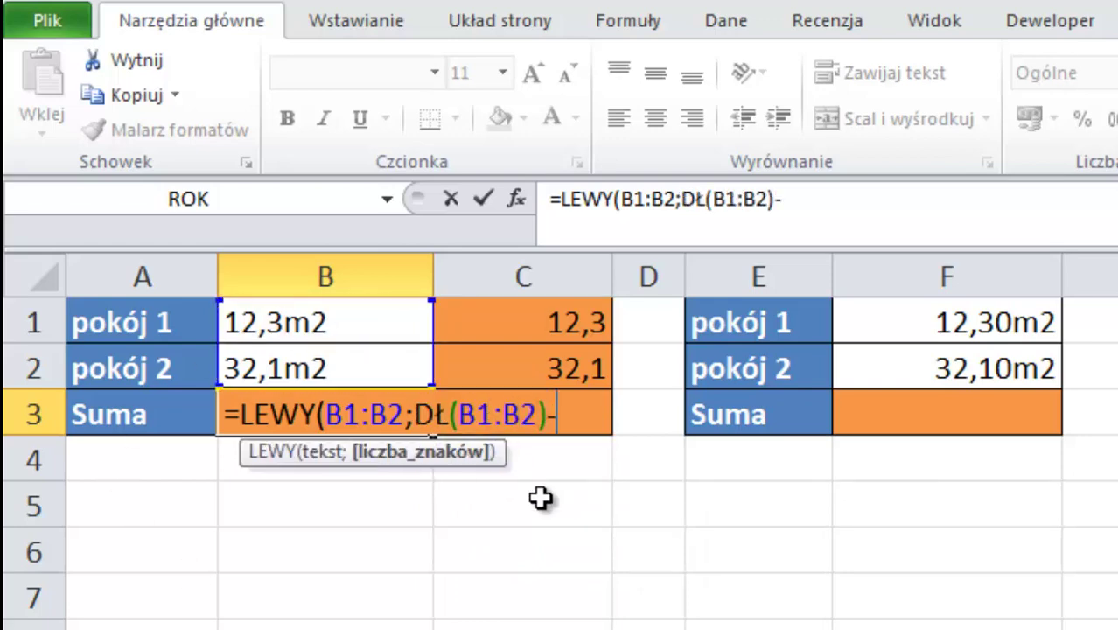
text(2)
text())
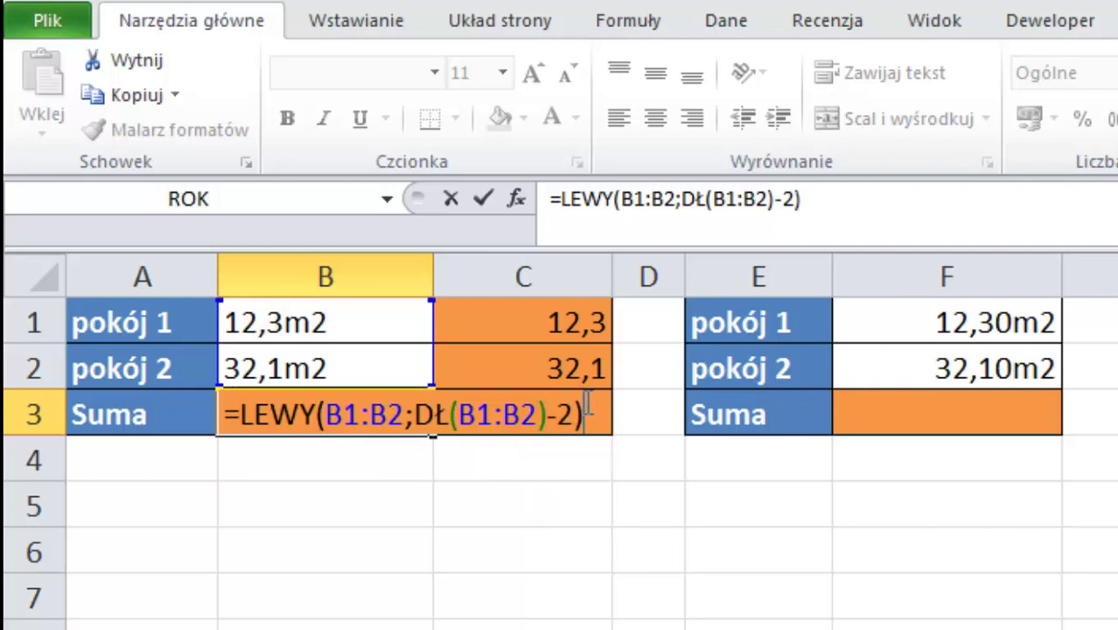
drag(582, 415, 240, 415)
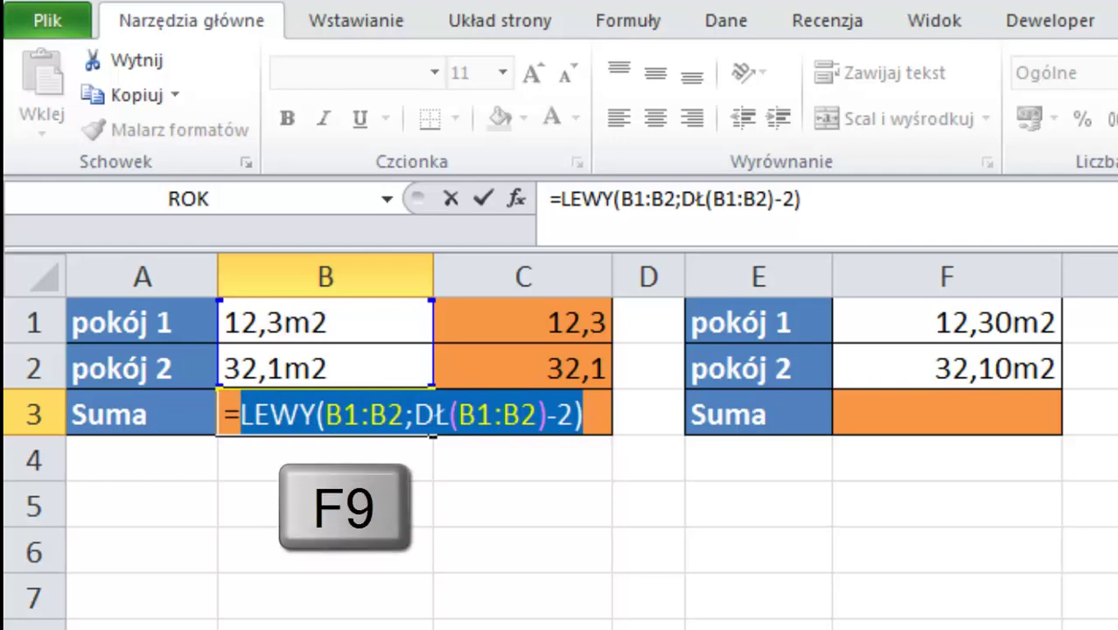
Preview B3's formula with F9, append +0, and confirm it yields 12,3 and 32,1.
key(F9)
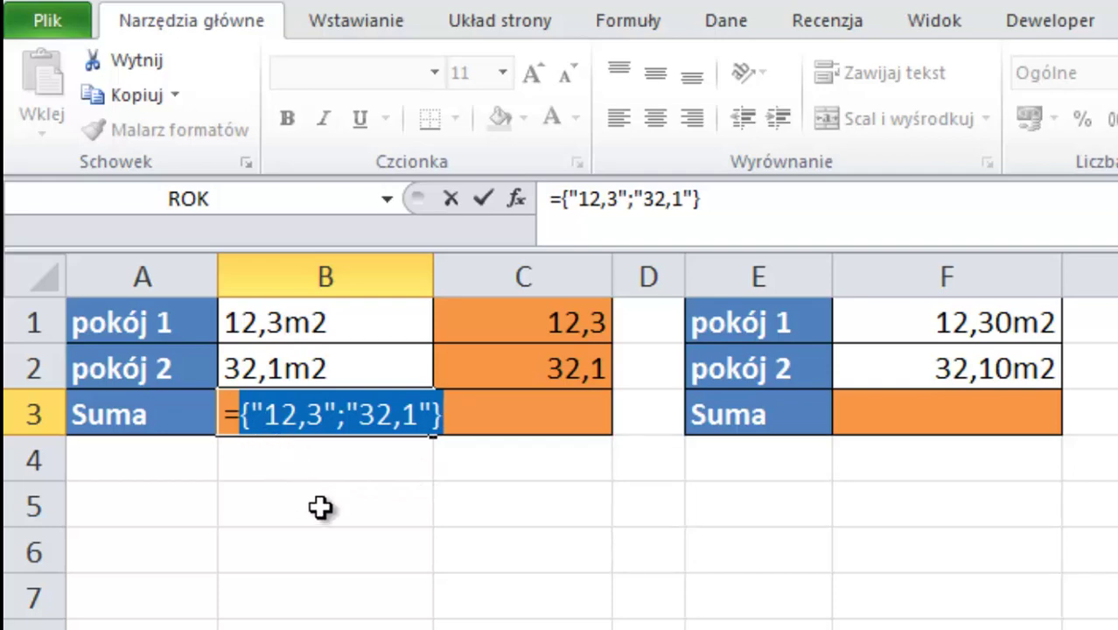
key(ctrl+z)
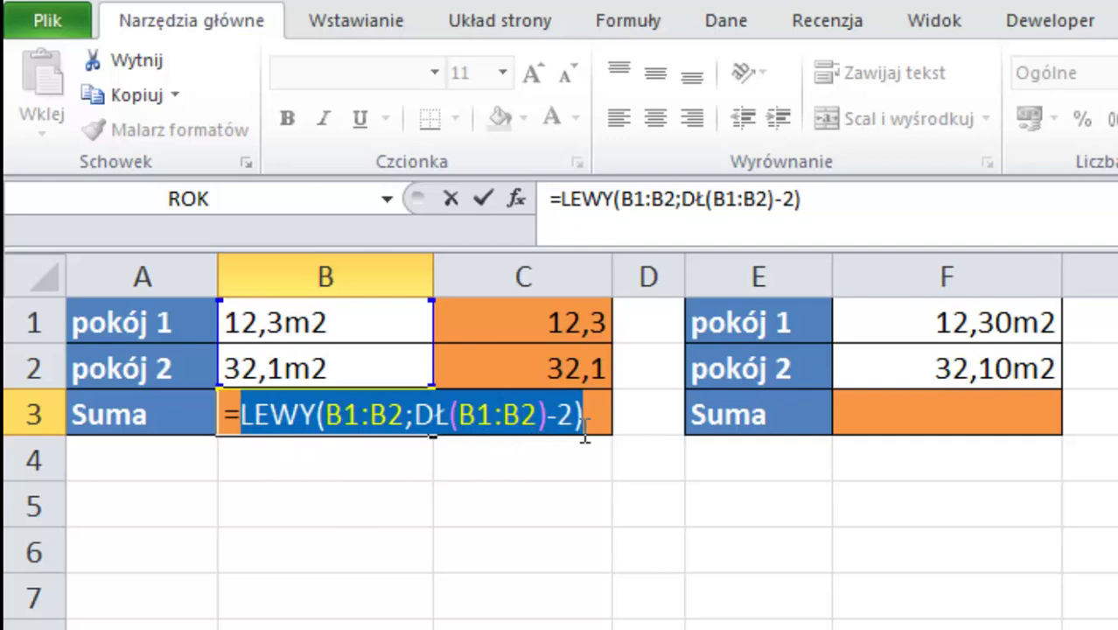
click(591, 415)
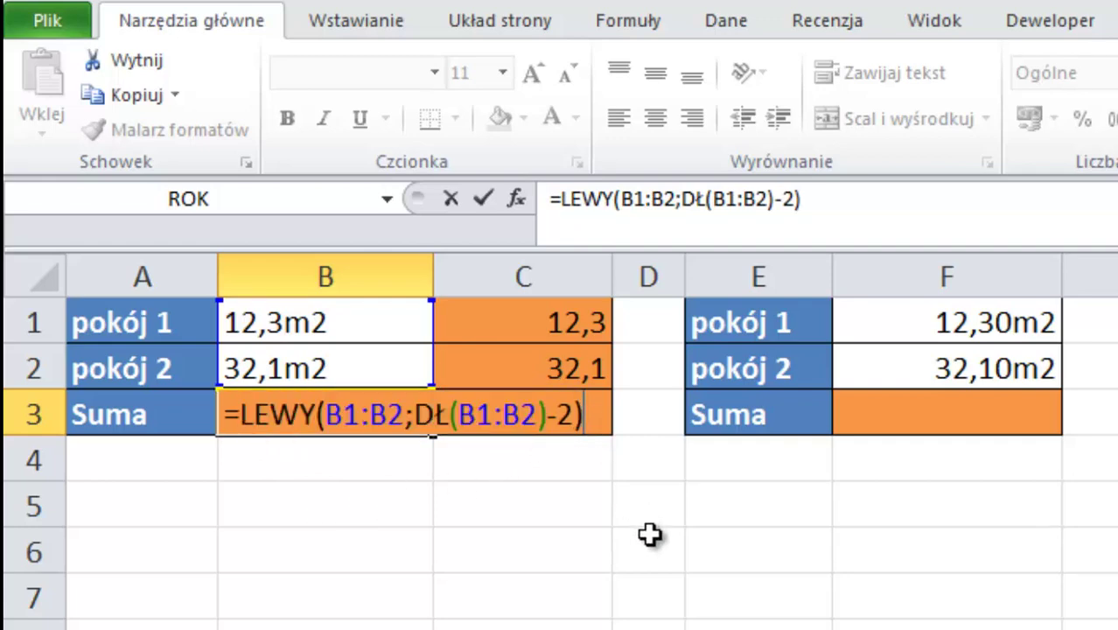
text(+0)
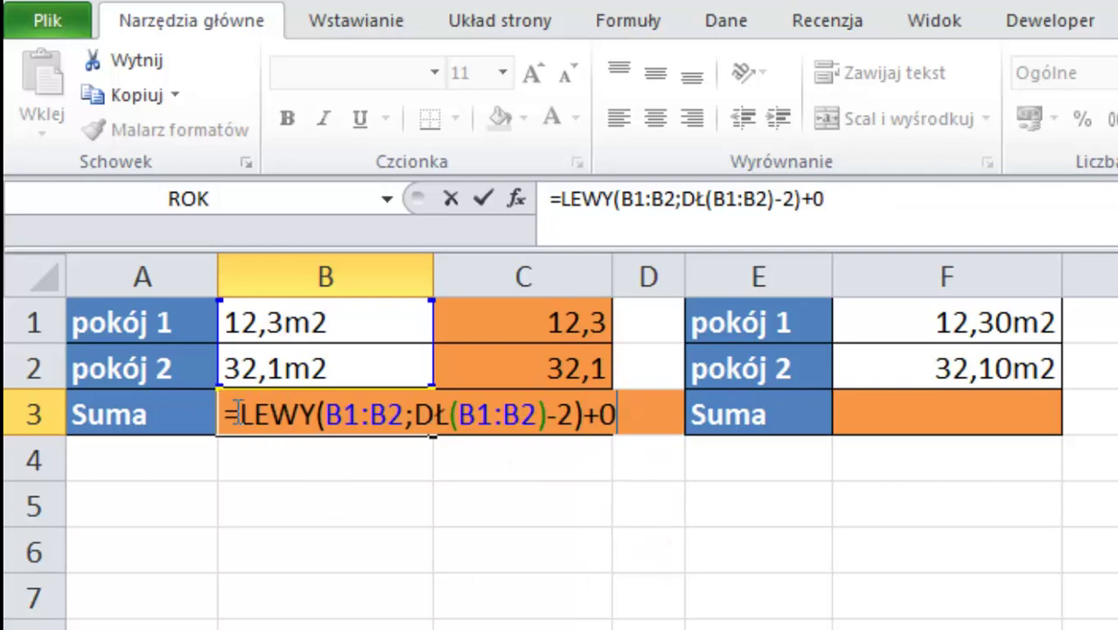
drag(243, 412, 617, 413)
key(F9)
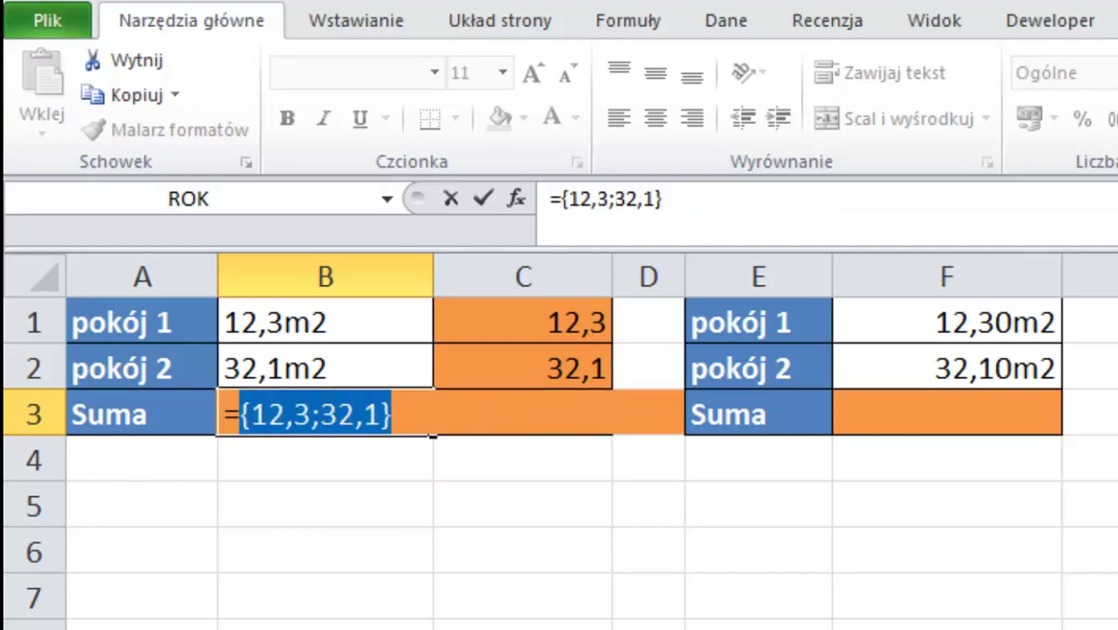
key(ctrl+z)
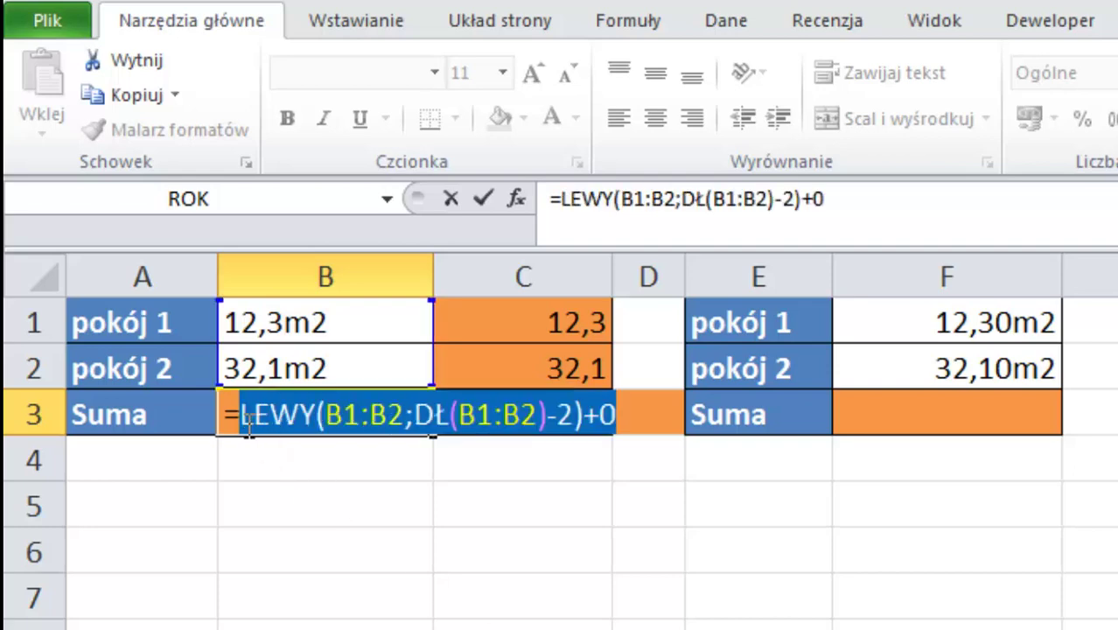
key(Left)
Wrap B3's formula in SUMA and enter it as an array formula returning 44,4.
text(sum)
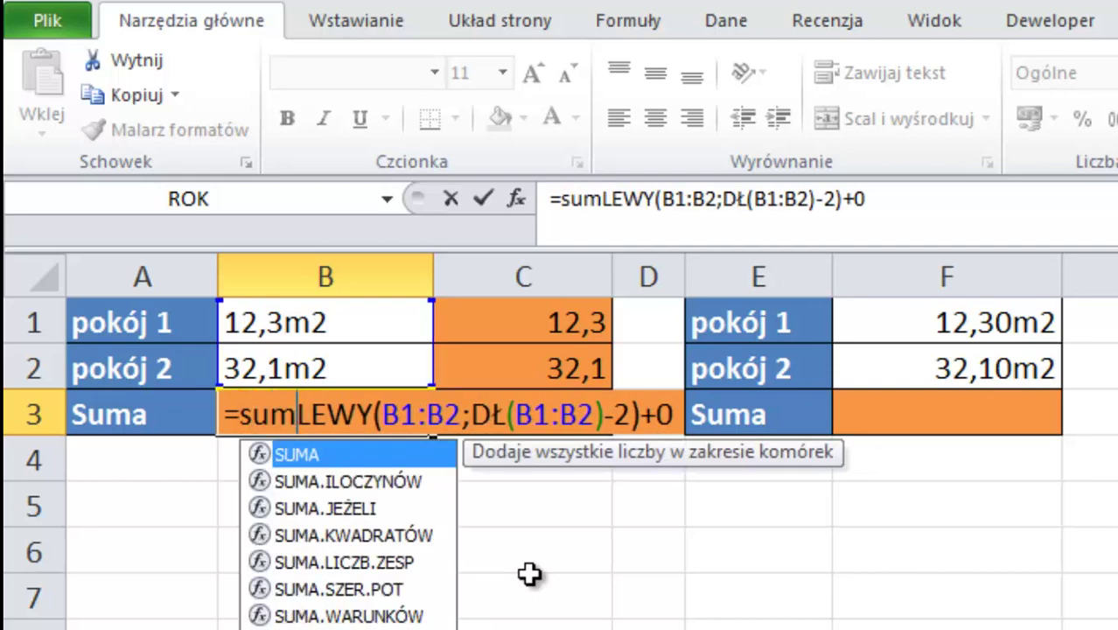
key(Tab)
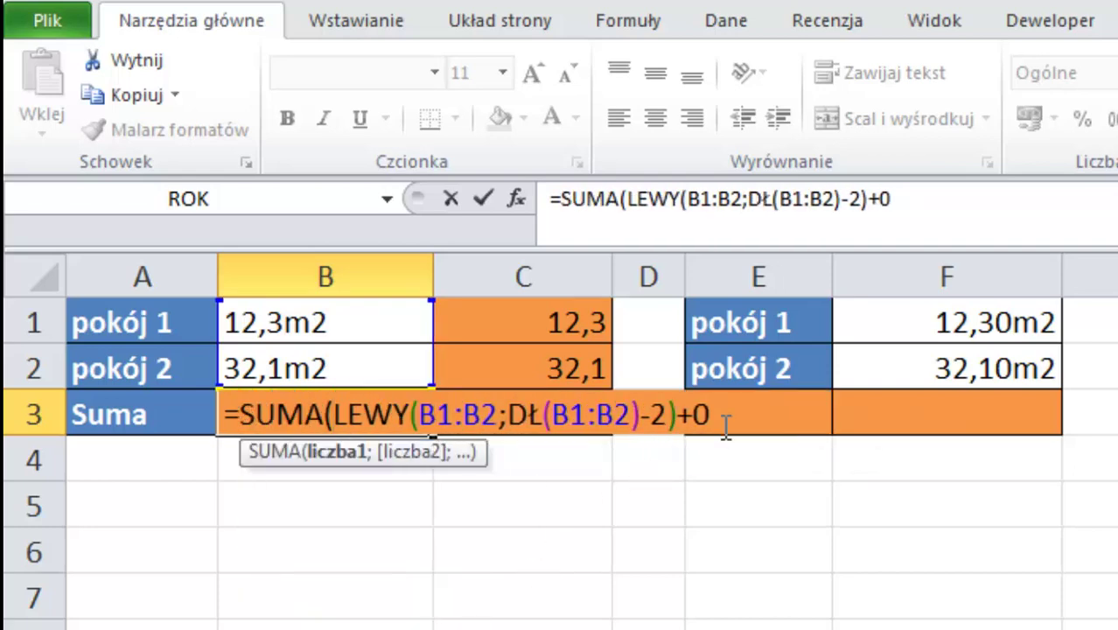
click(723, 415)
text())
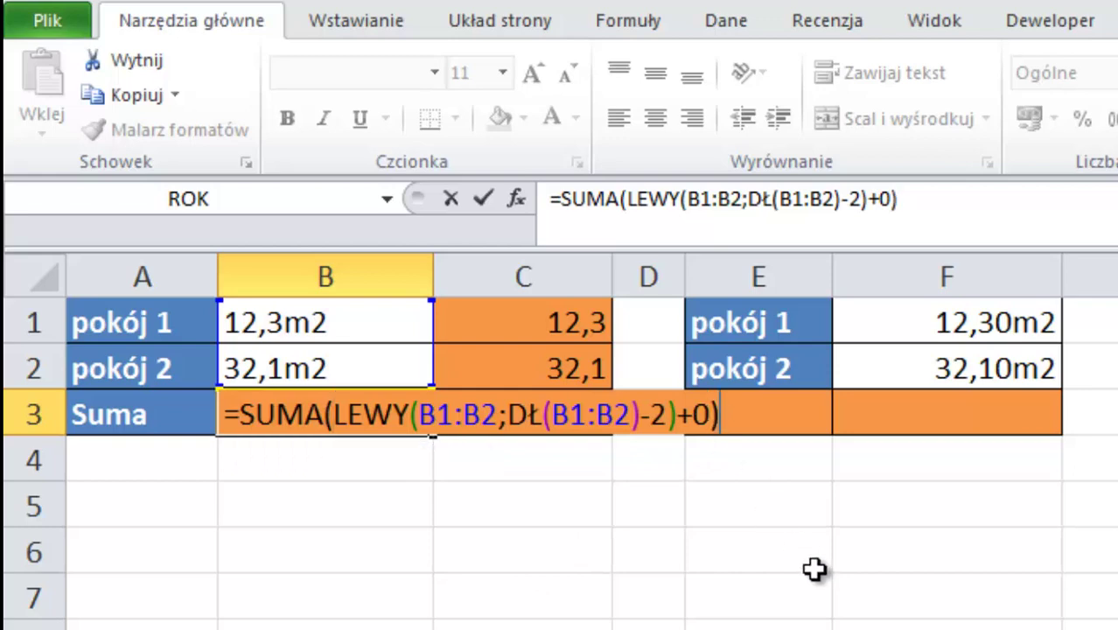
key(Return)
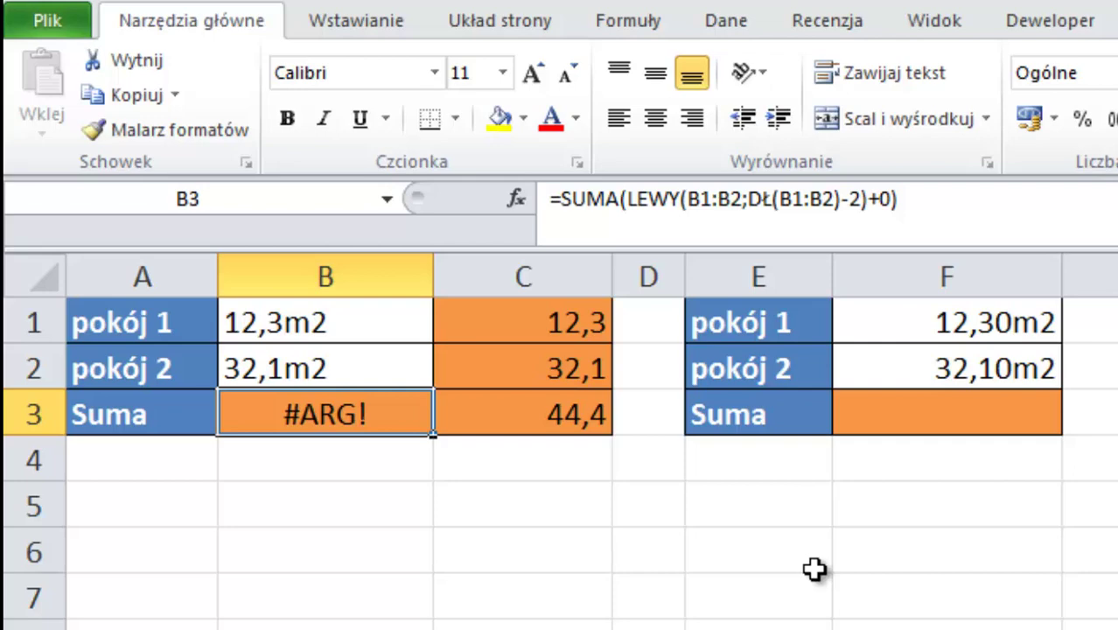
key(F2)
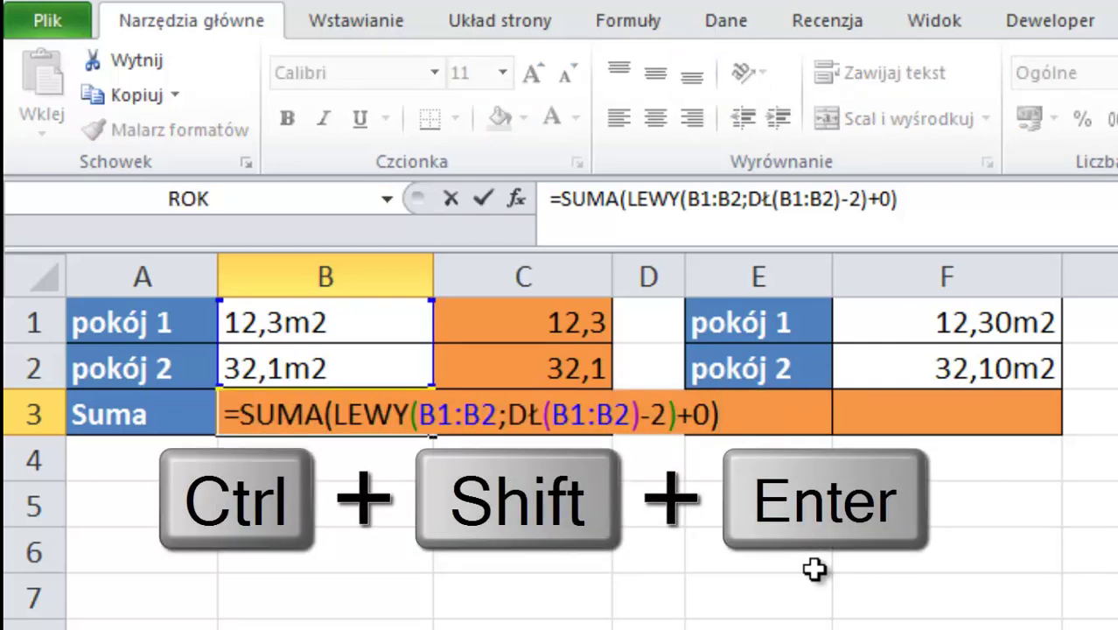
key(ctrl+shift+Return)
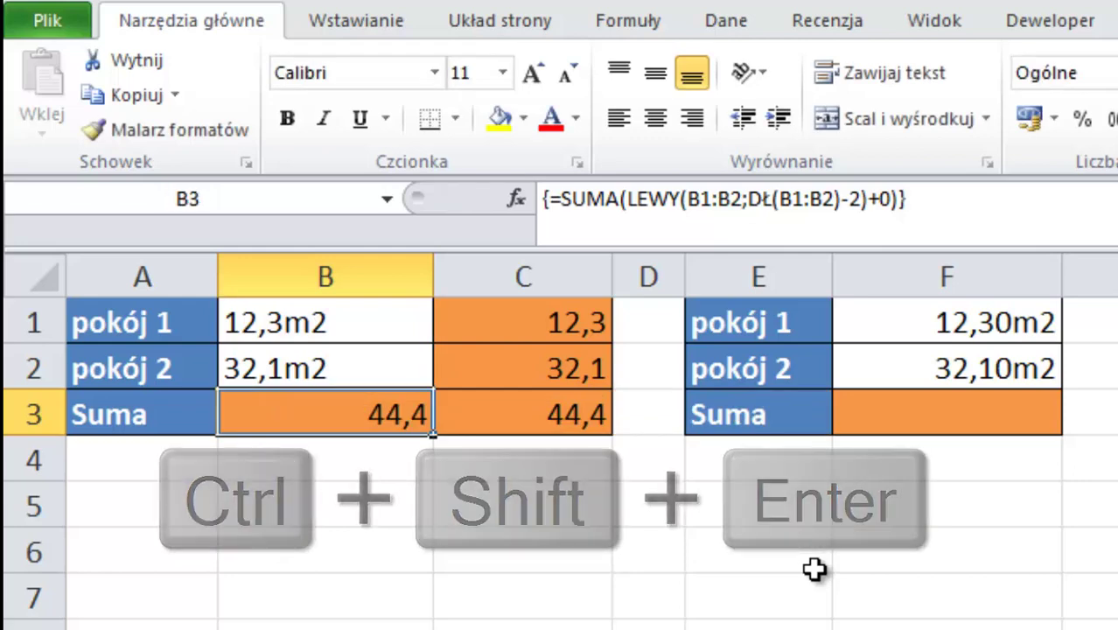
Replace SUMA with SUMA.ILOCZYNÓW in B3 so it returns 44,4 without array entry.
key(F2)
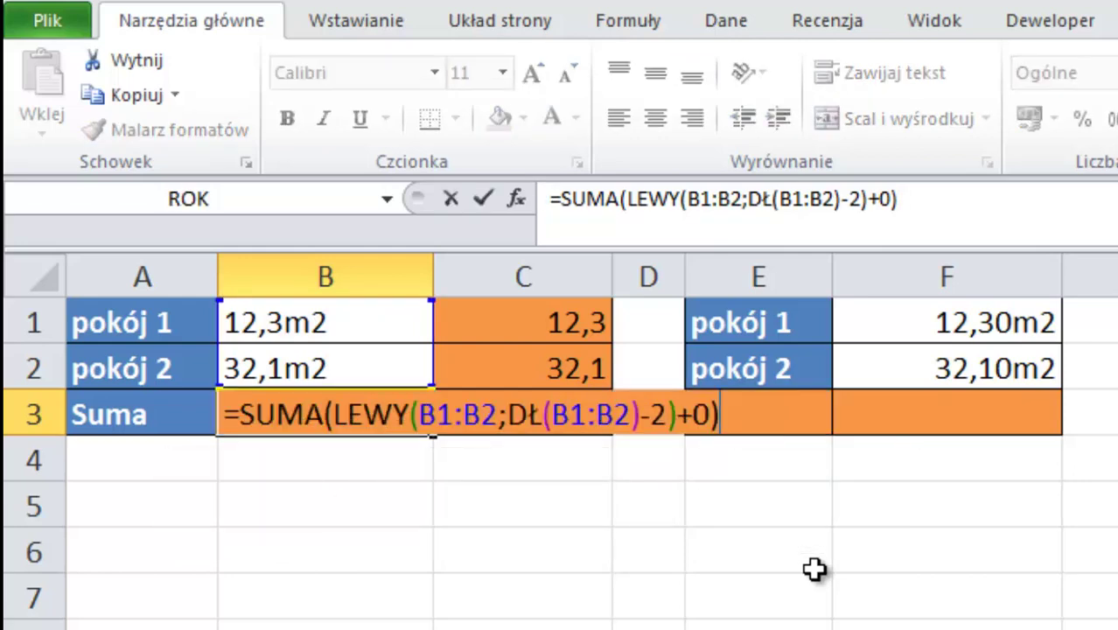
click(321, 423)
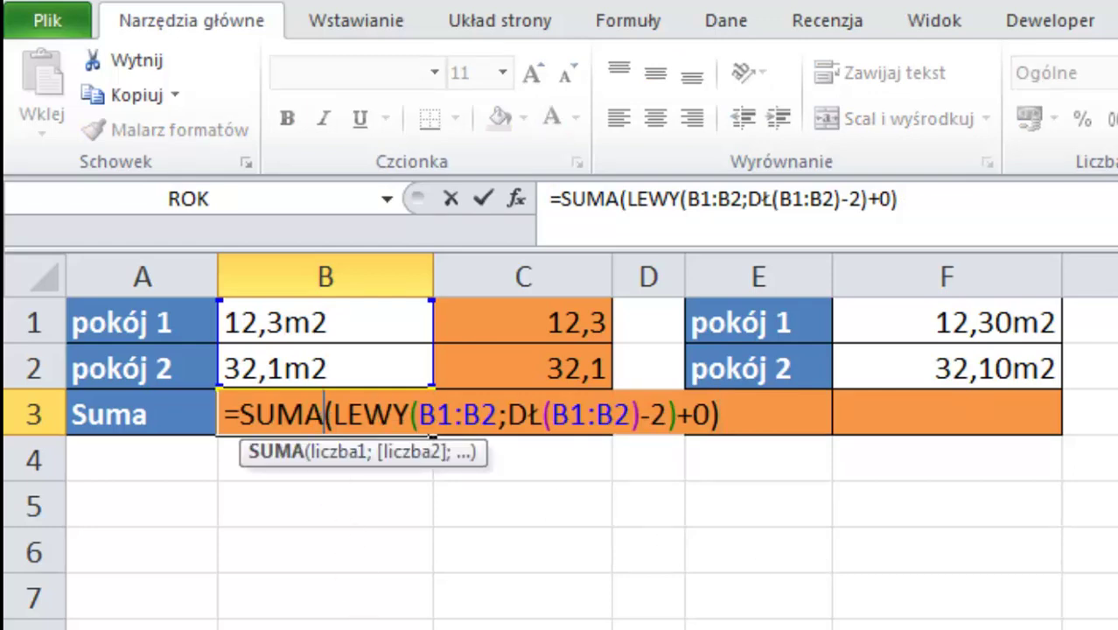
text(.i)
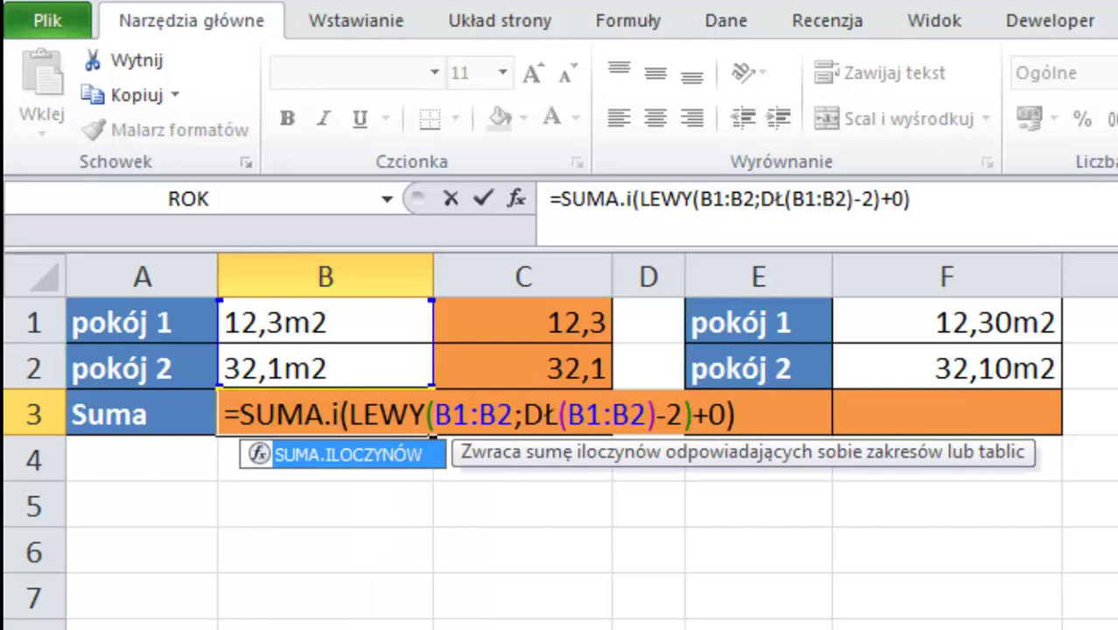
key(Tab)
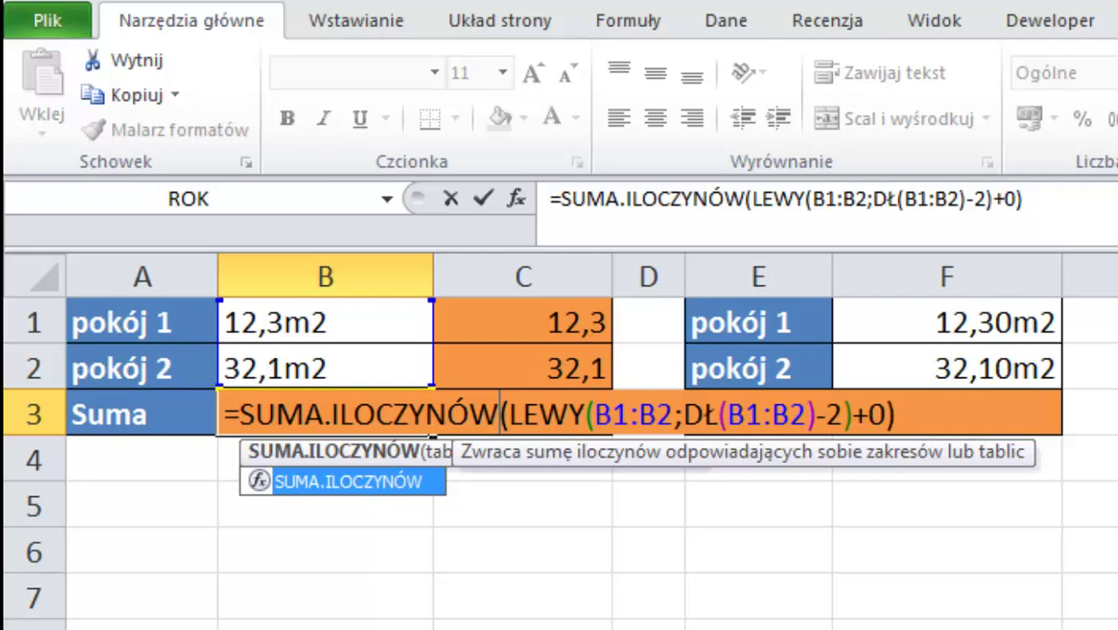
key(ctrl+Return)
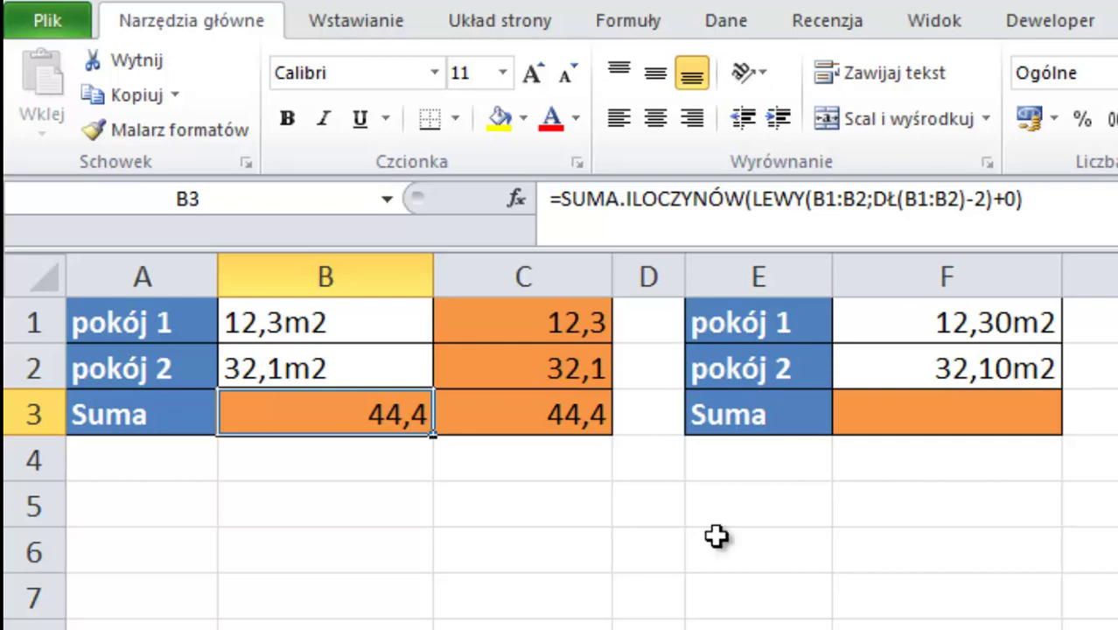
click(965, 404)
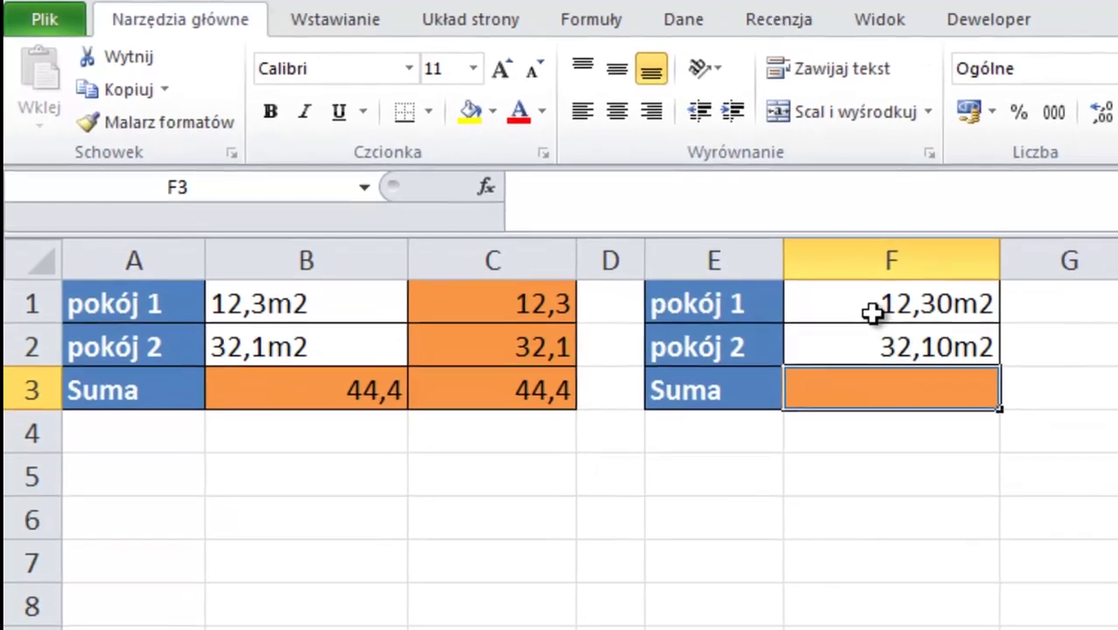
Compare stored values in F1:F2 and B1:B2, then bring up F2's number format settings.
click(872, 313)
click(865, 347)
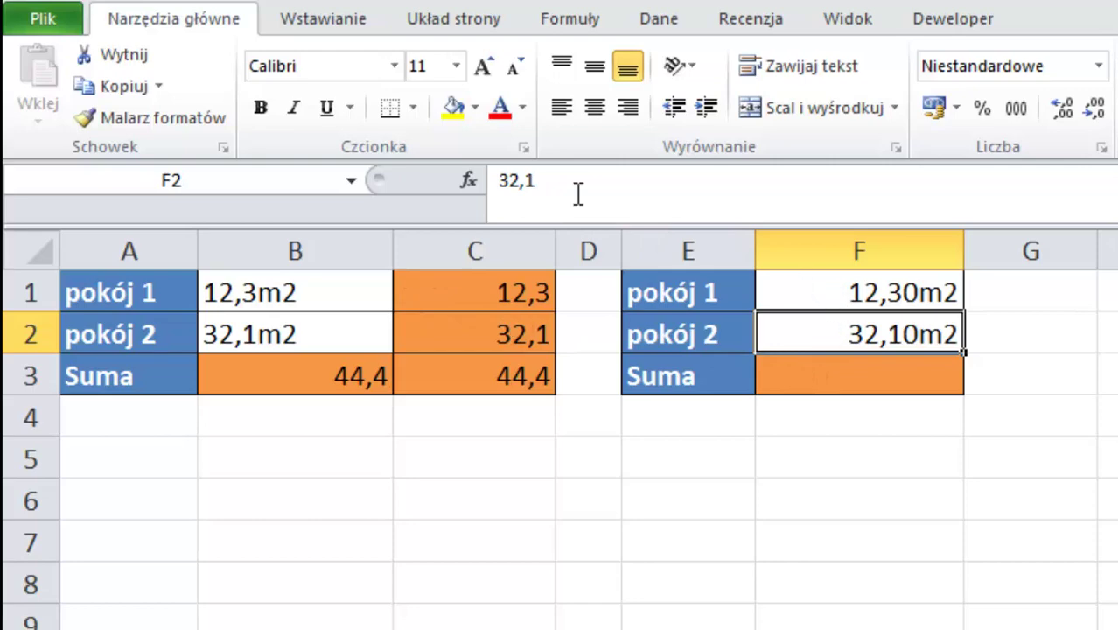
click(333, 294)
click(331, 326)
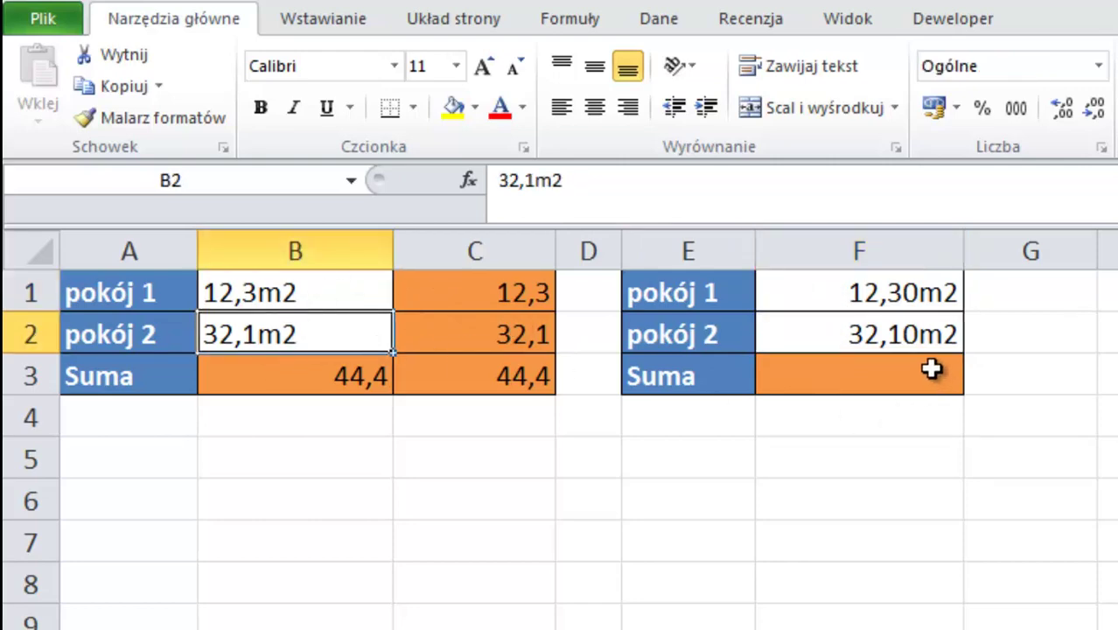
click(904, 332)
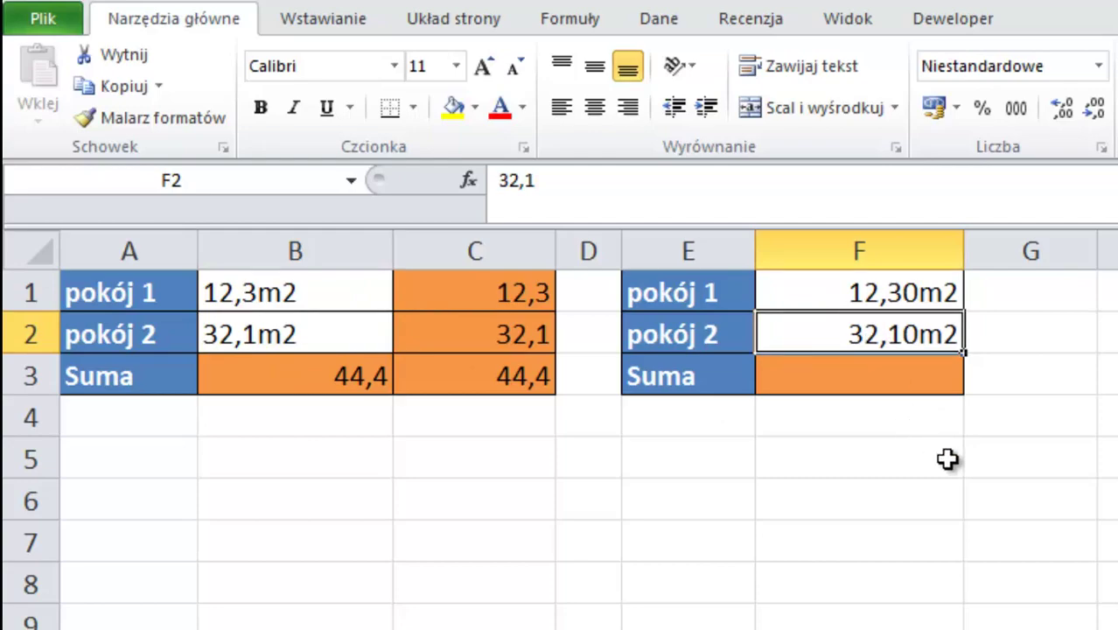
key(ctrl+1)
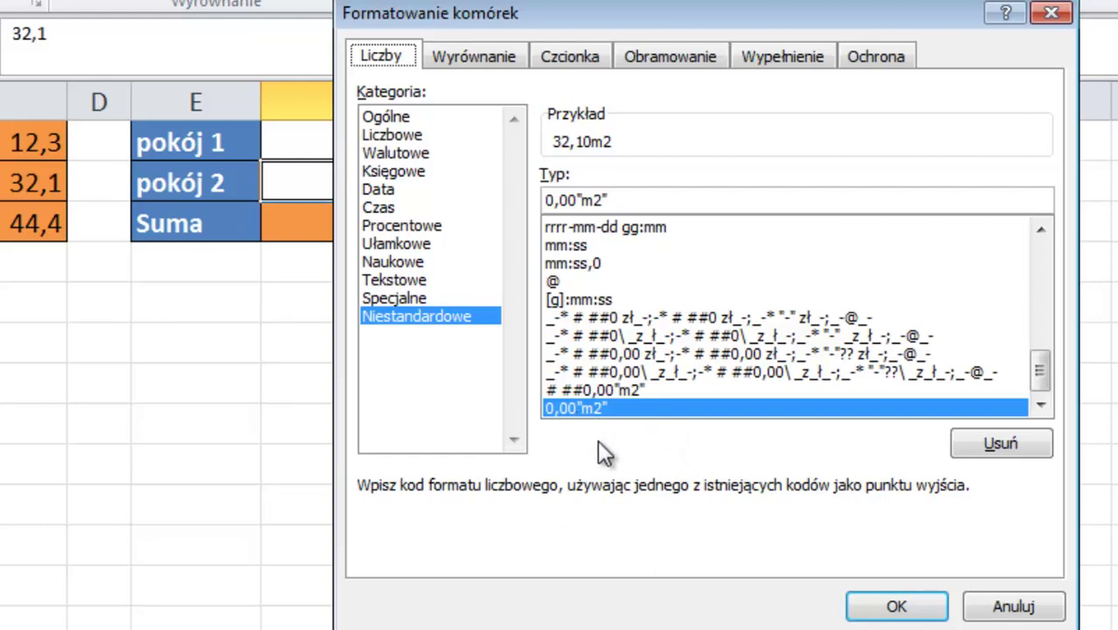
Confirm the 0,00"m2" format and sum F1:F2 in F3, showing 44,40m2.
key(Return)
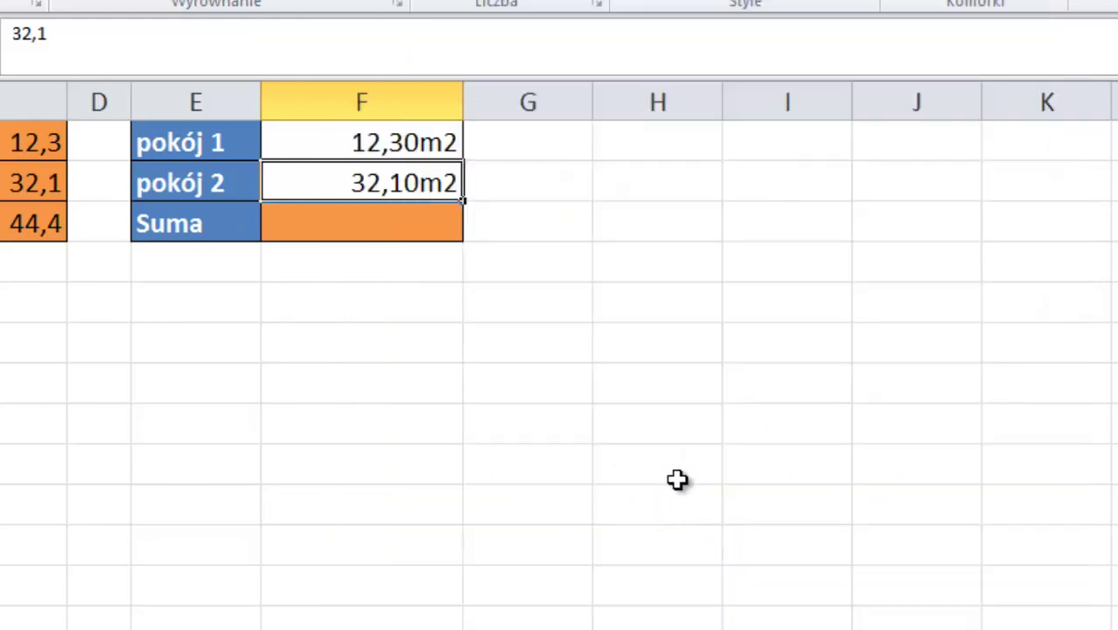
key(Down)
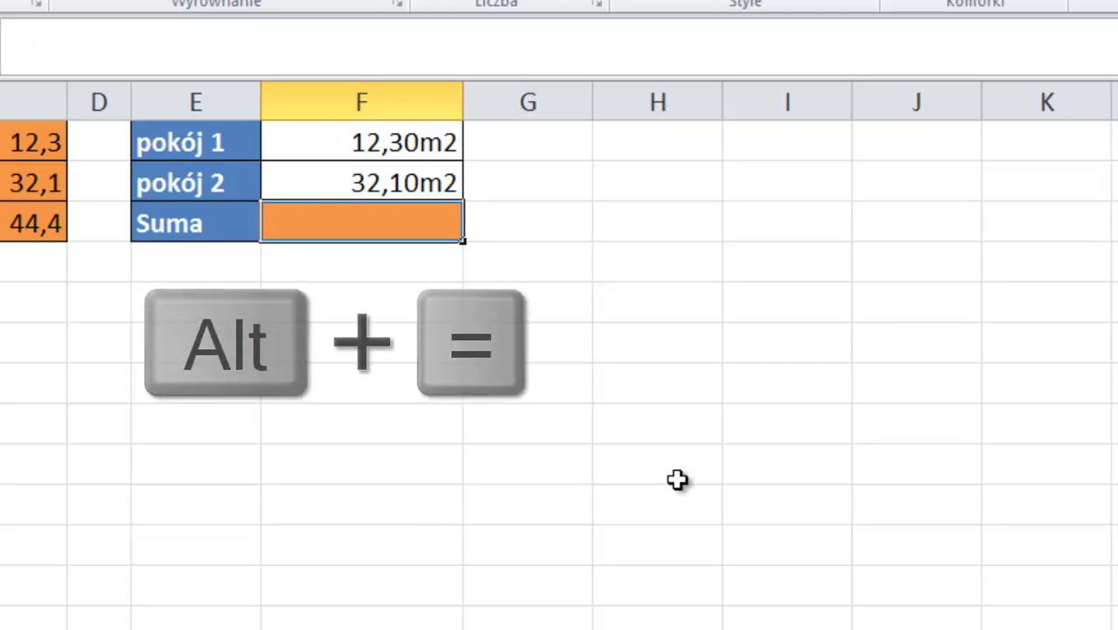
key(alt+equal)
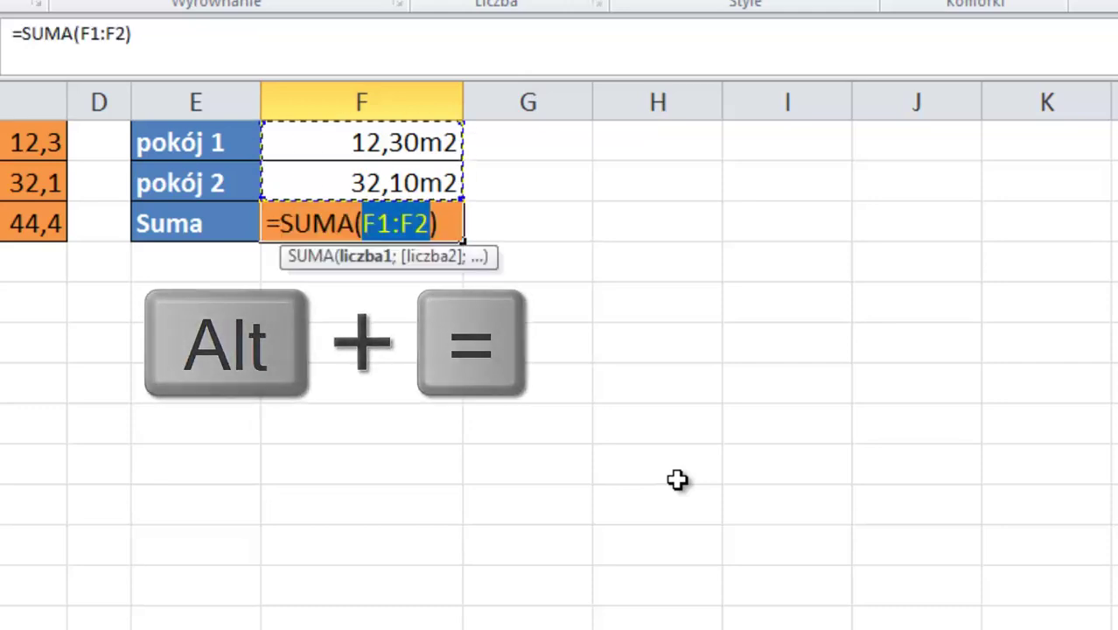
key(Return)
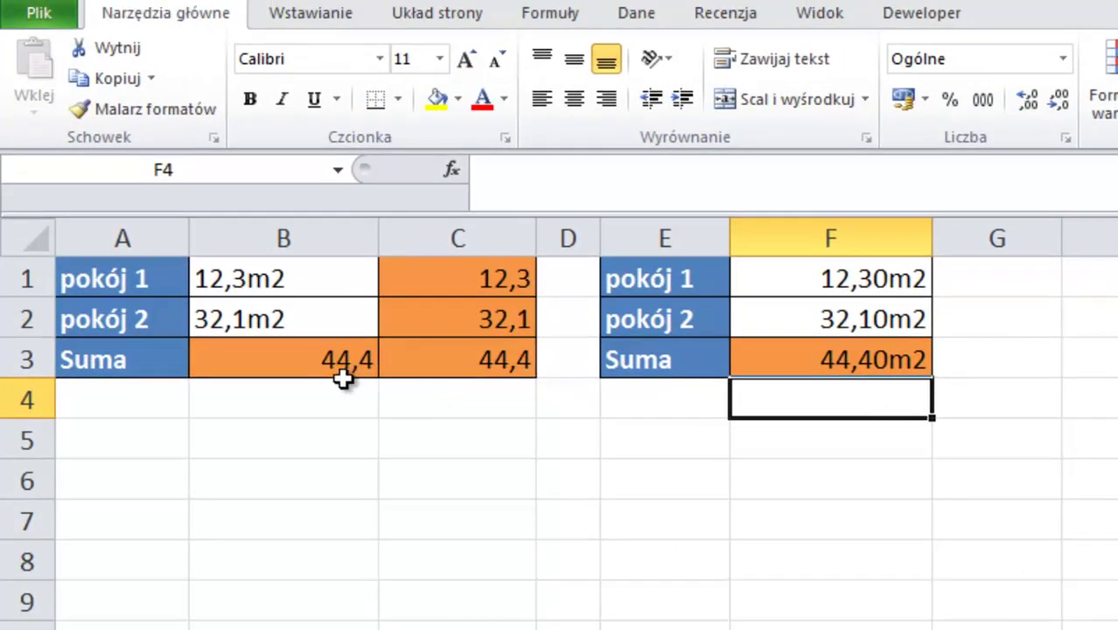
click(336, 369)
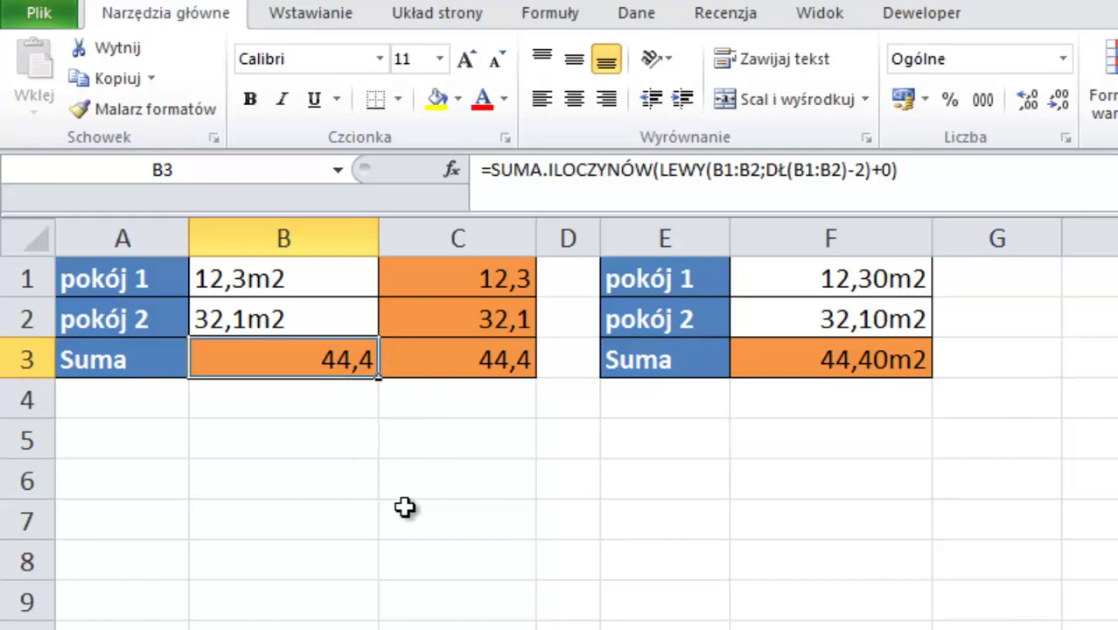
Append &"m2" to B3's SUMA.ILOCZYNÓW formula so it displays 44,4m2.
key(F2)
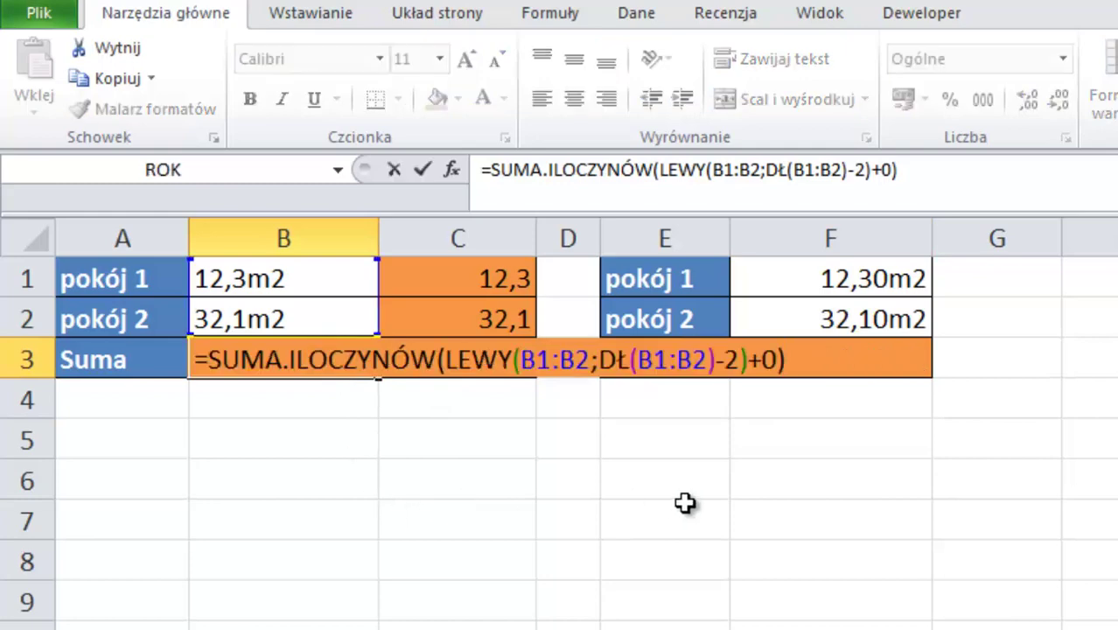
text(&)
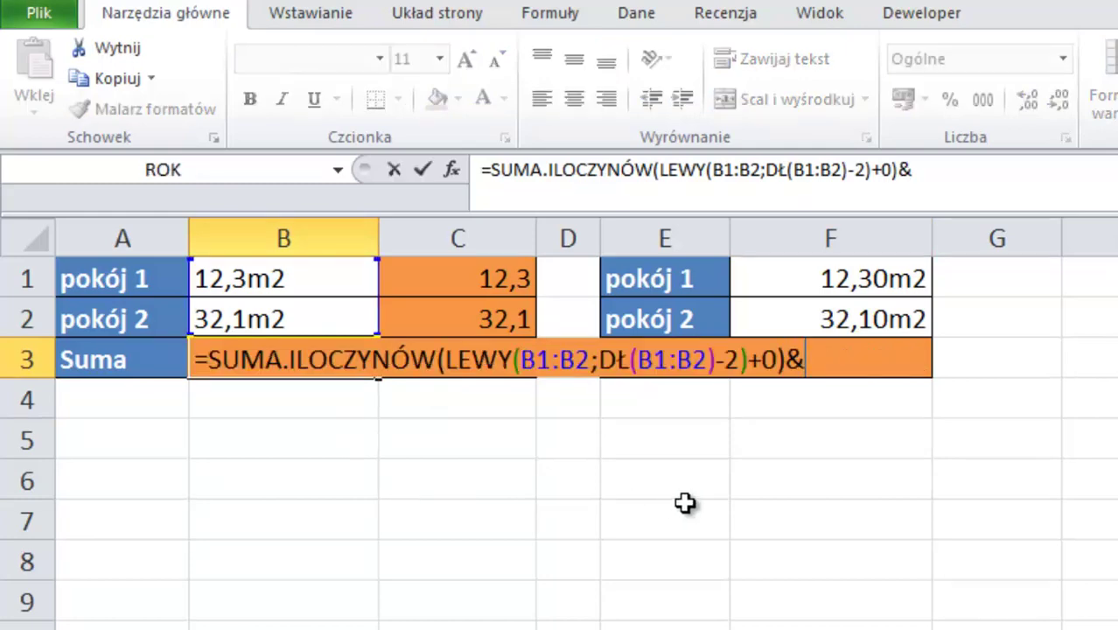
text(")
text(m2")
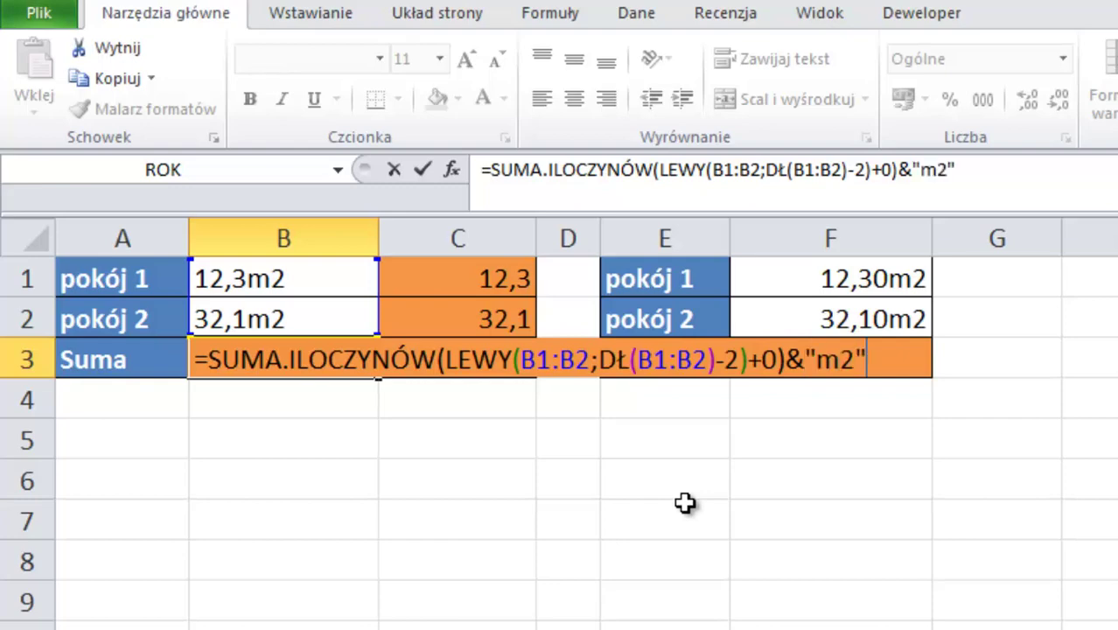
key(Return)
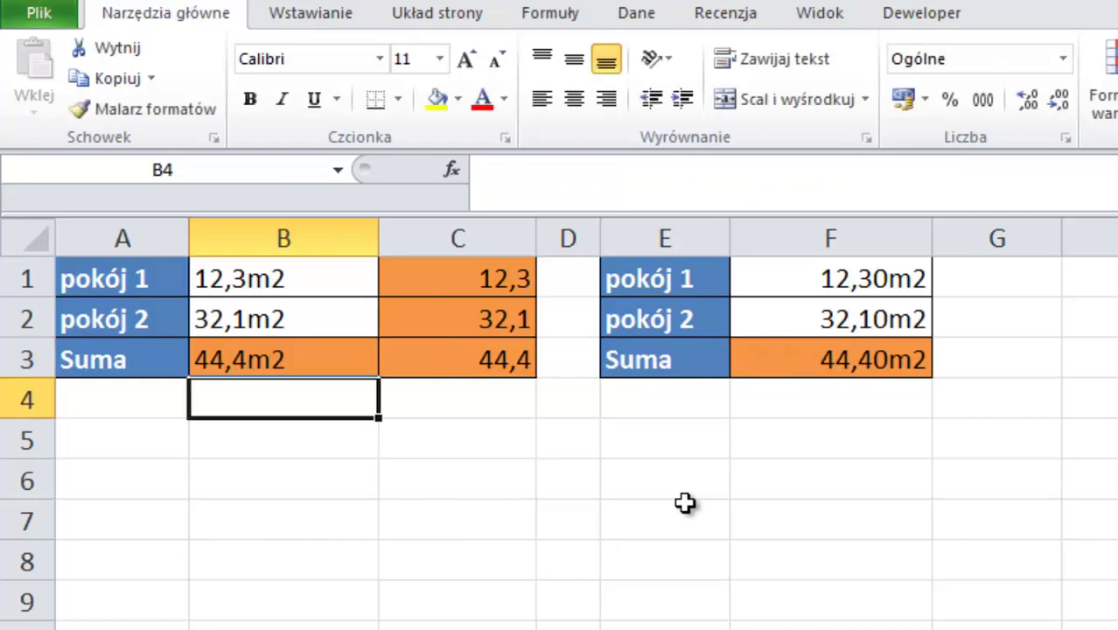
key(Up)
key(Up)
key(Up)
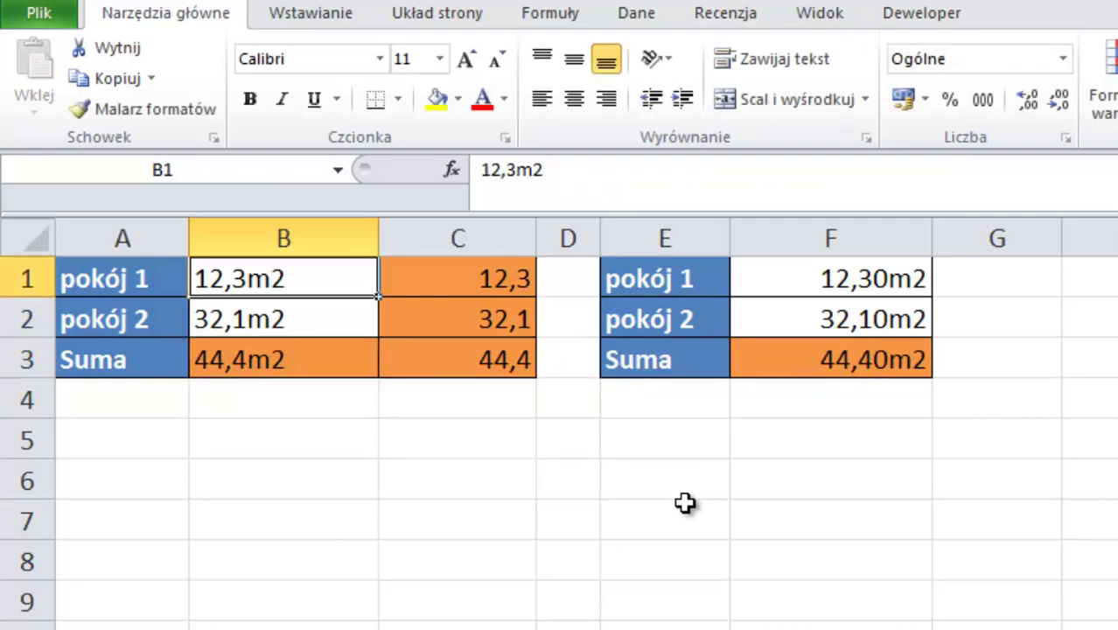
Insert a space before m2 in B1 and B2, making them 12,3 m2 and 32,1 m2.
key(F2)
key(Left)
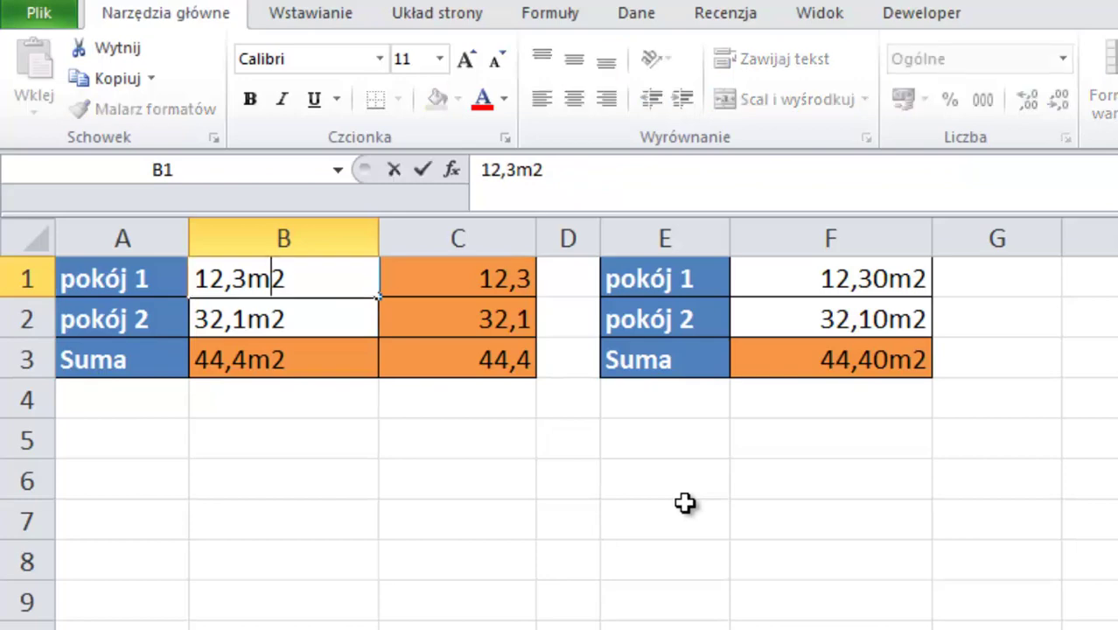
key(Left)
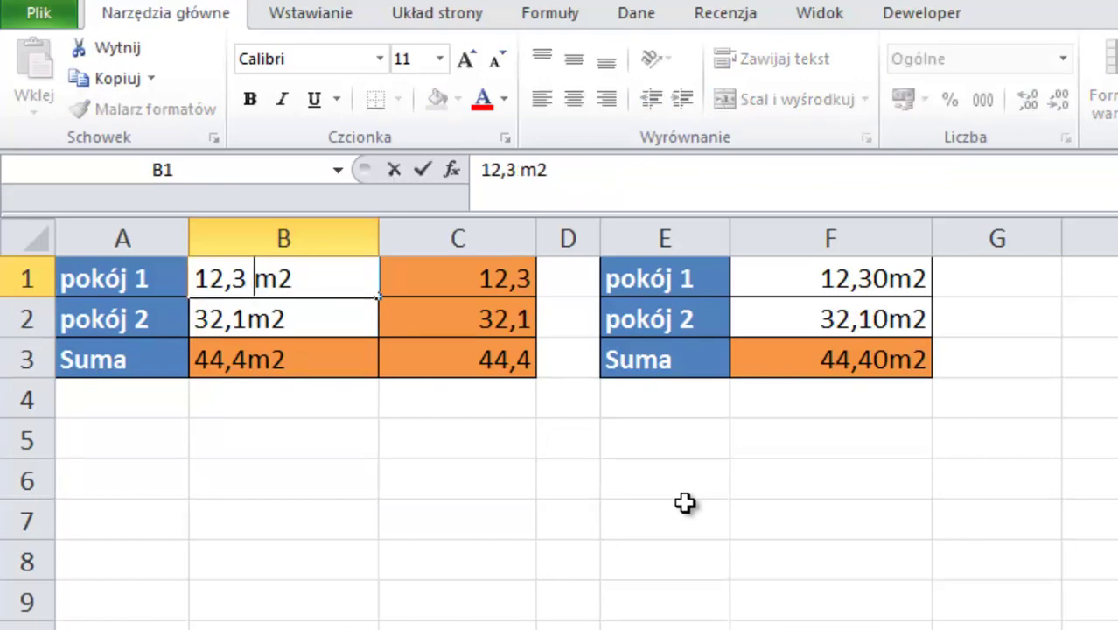
key(Return)
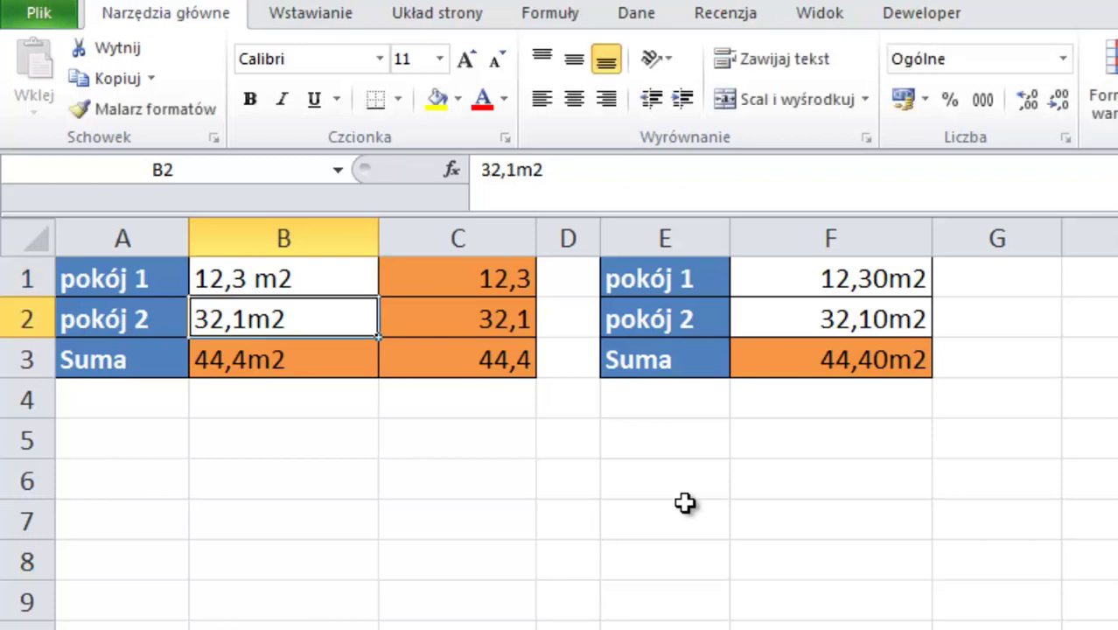
key(F2)
key(Left)
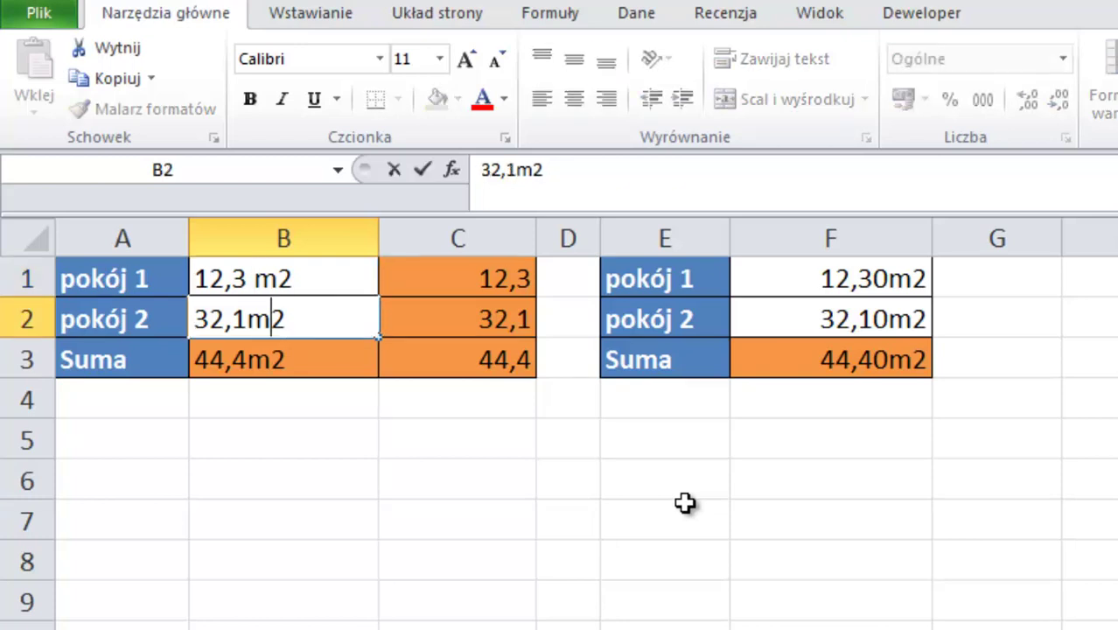
key(Left)
key(Return)
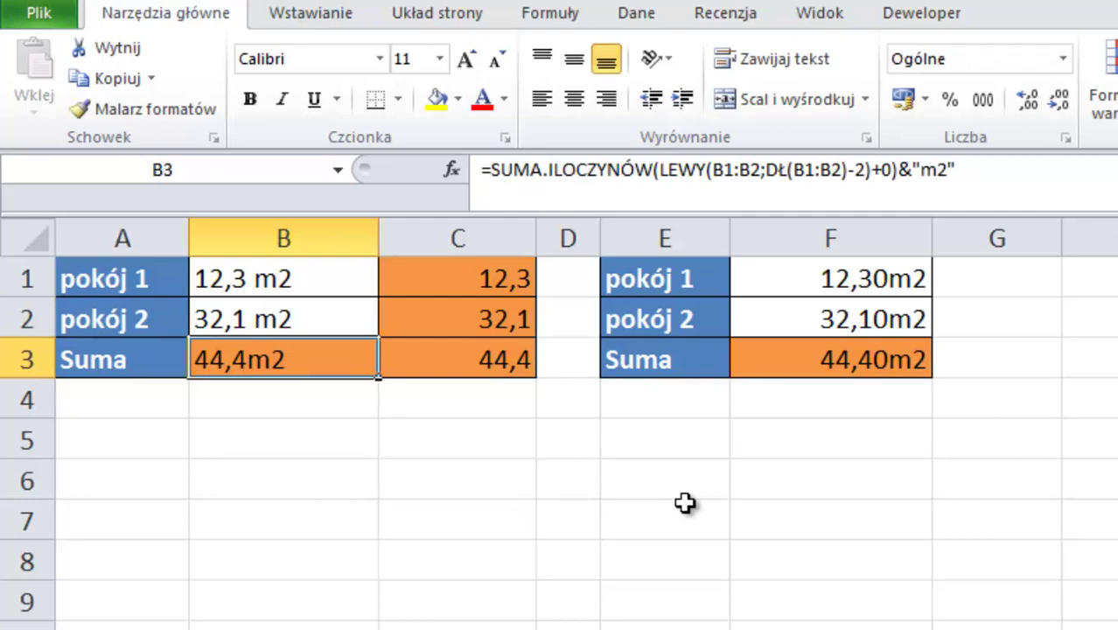
key(F2)
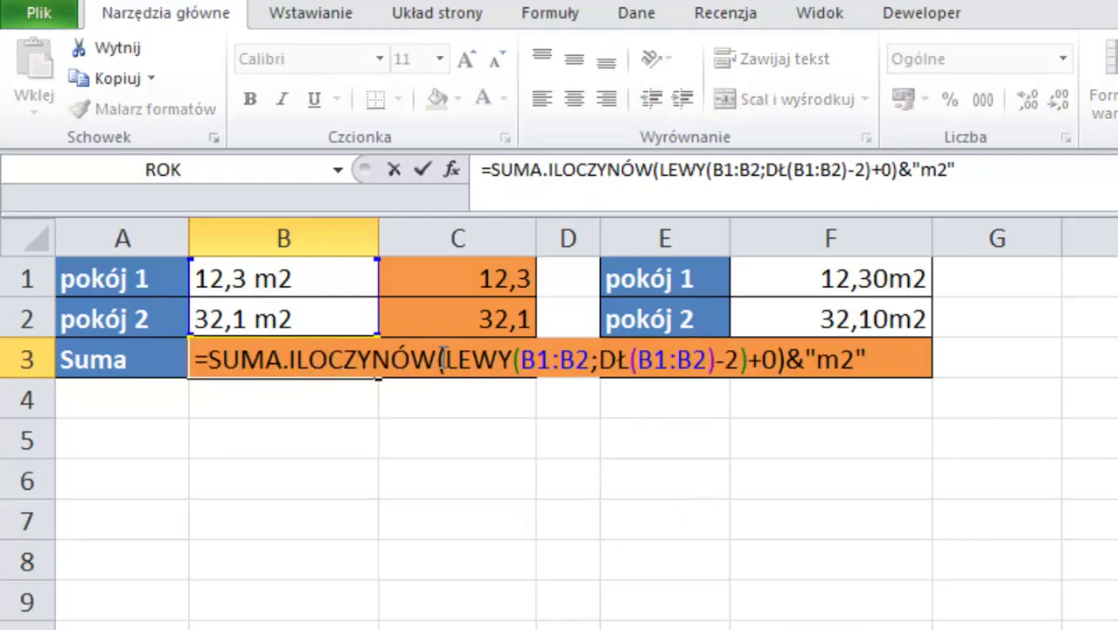
click(404, 392)
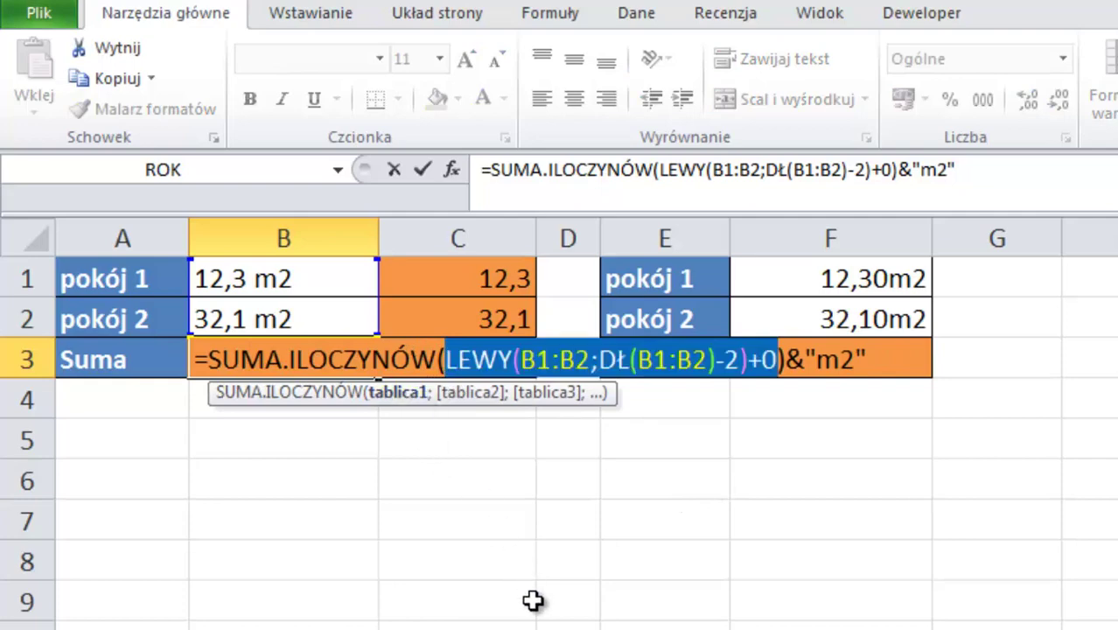
key(F9)
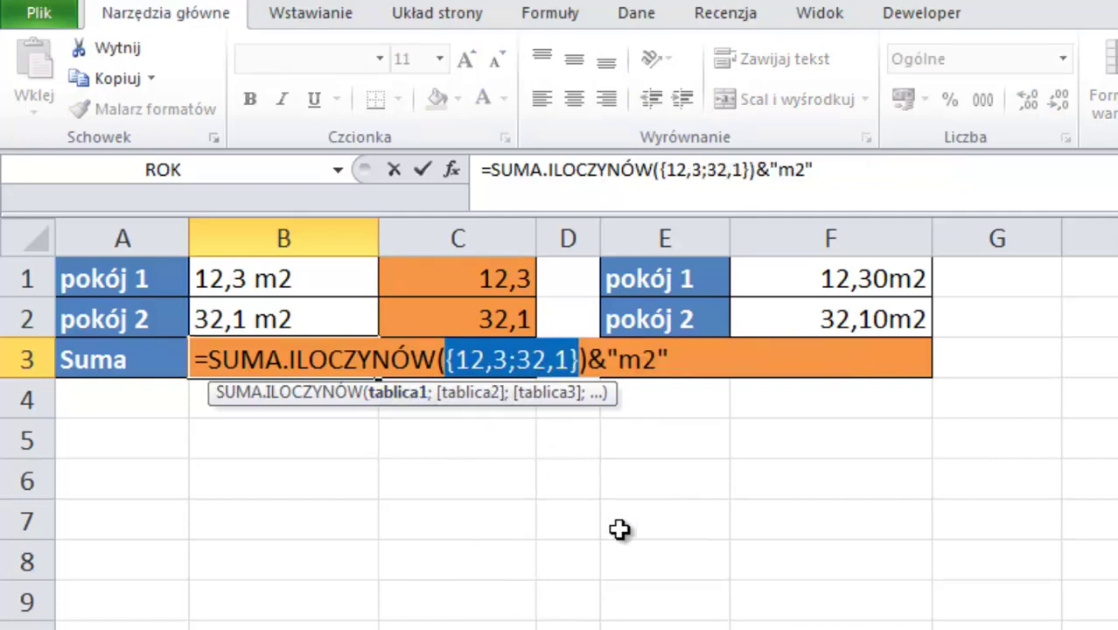
key(ctrl+z)
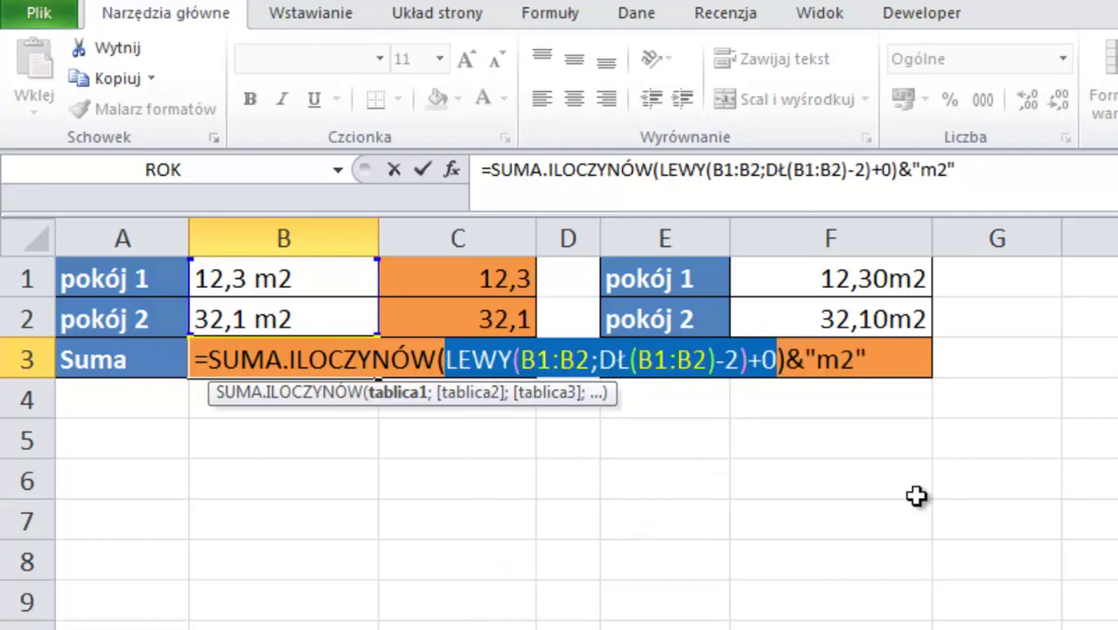
key(shift+Left)
key(shift+Left)
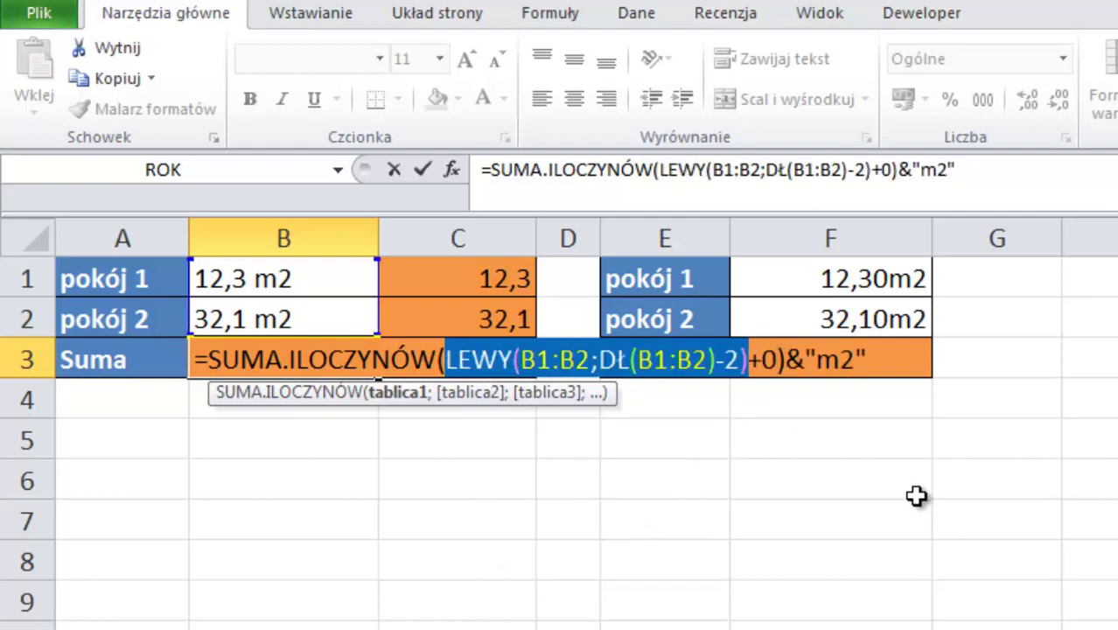
key(F9)
click(524, 360)
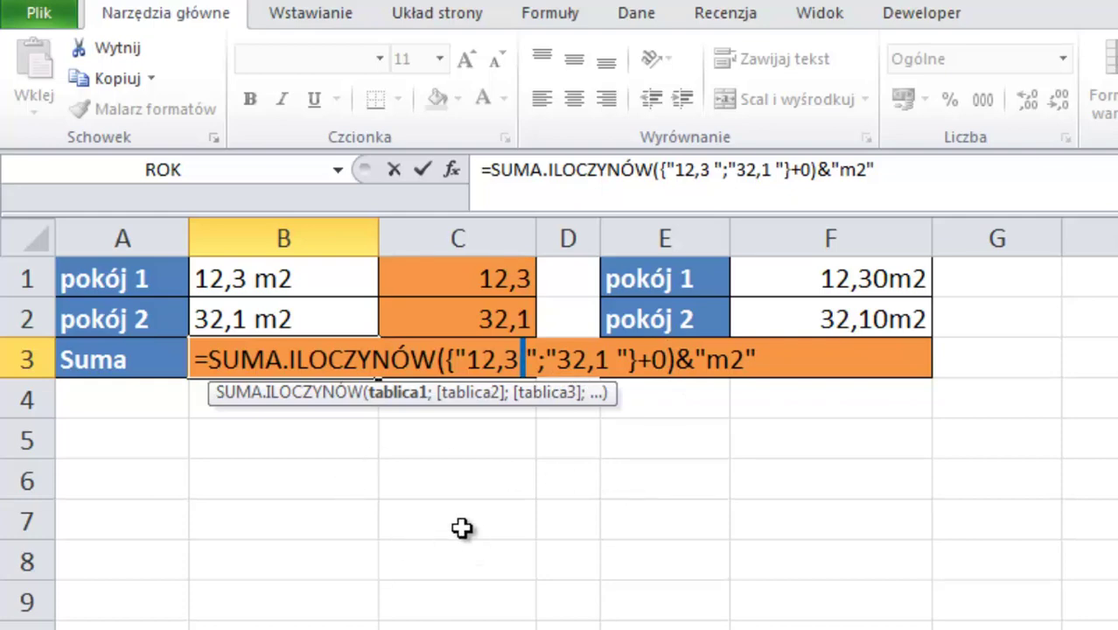
key(Escape)
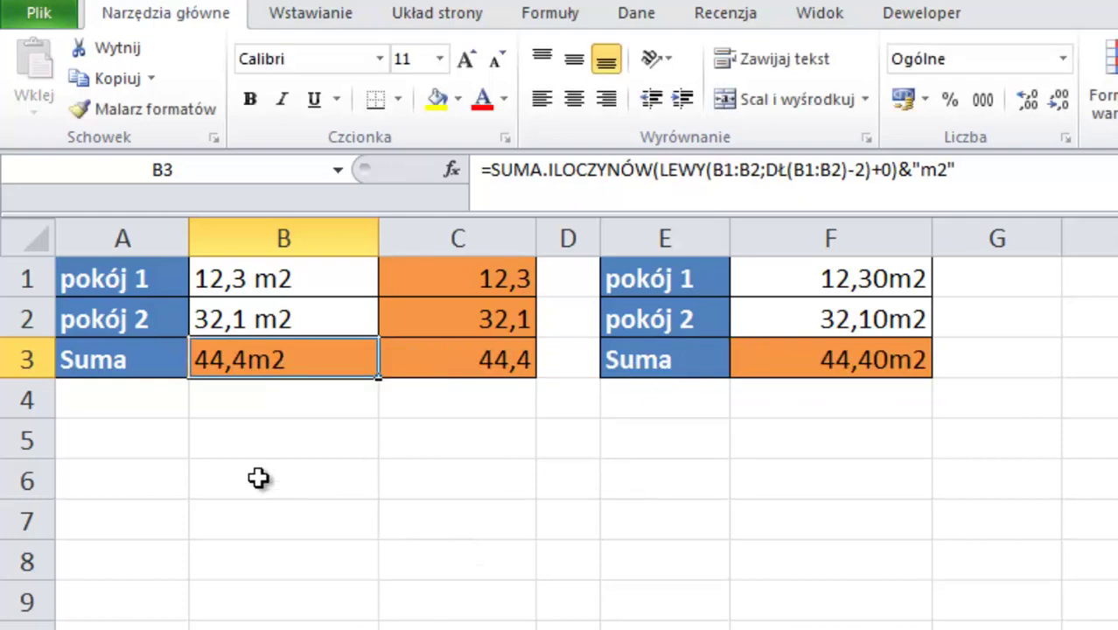